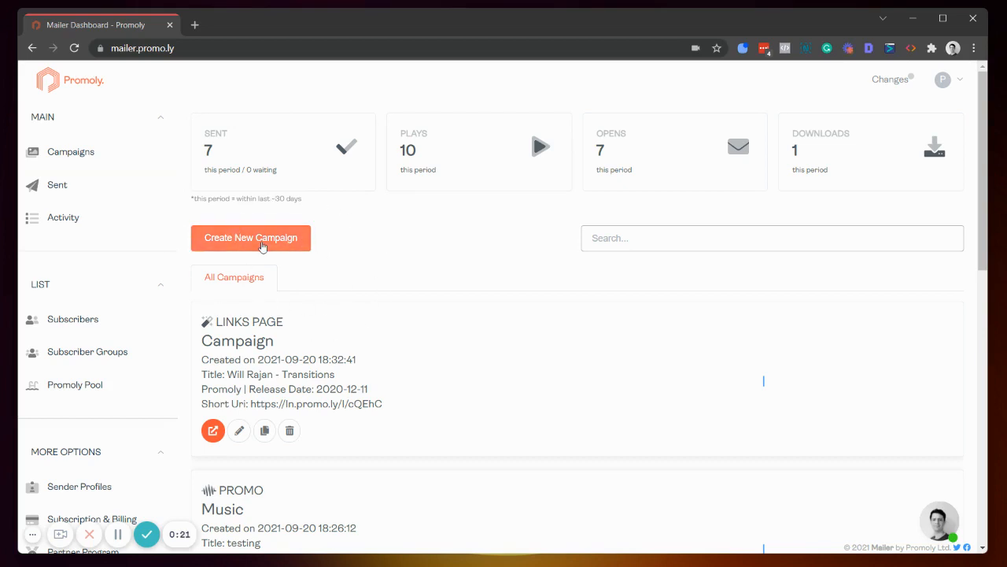
Step: Create a new Promo campaign titled "New name"
click(263, 246)
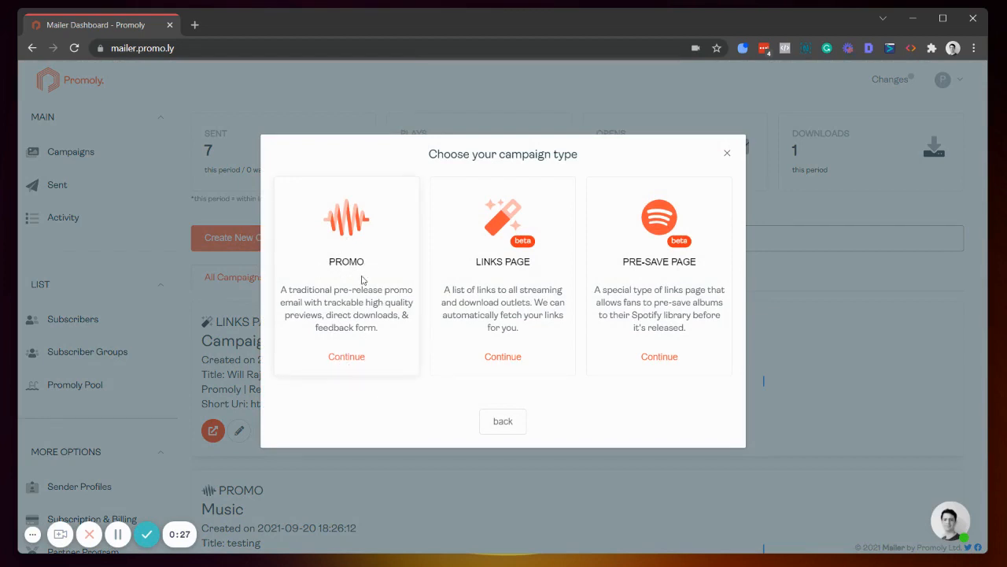
click(356, 357)
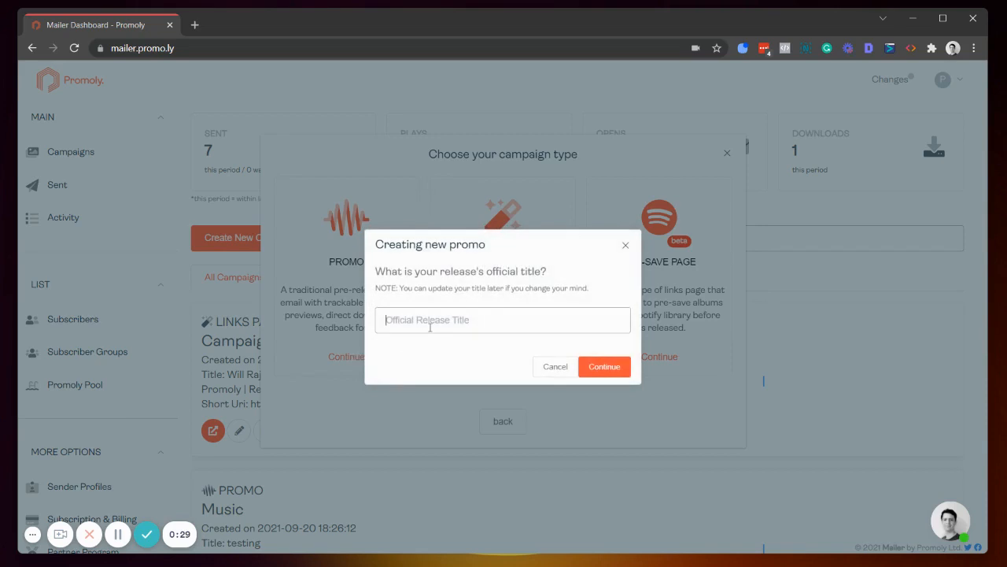
text(New name)
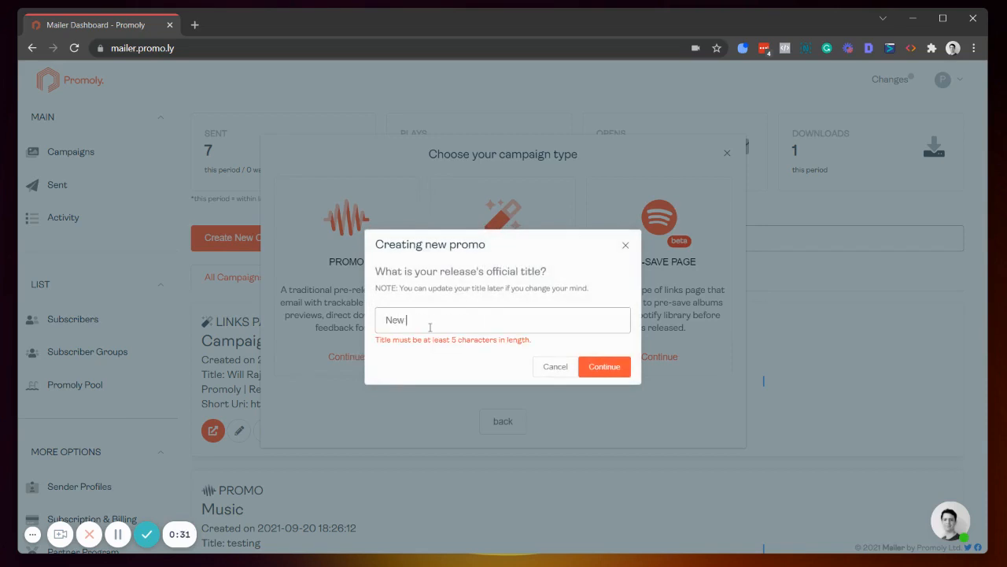
click(602, 366)
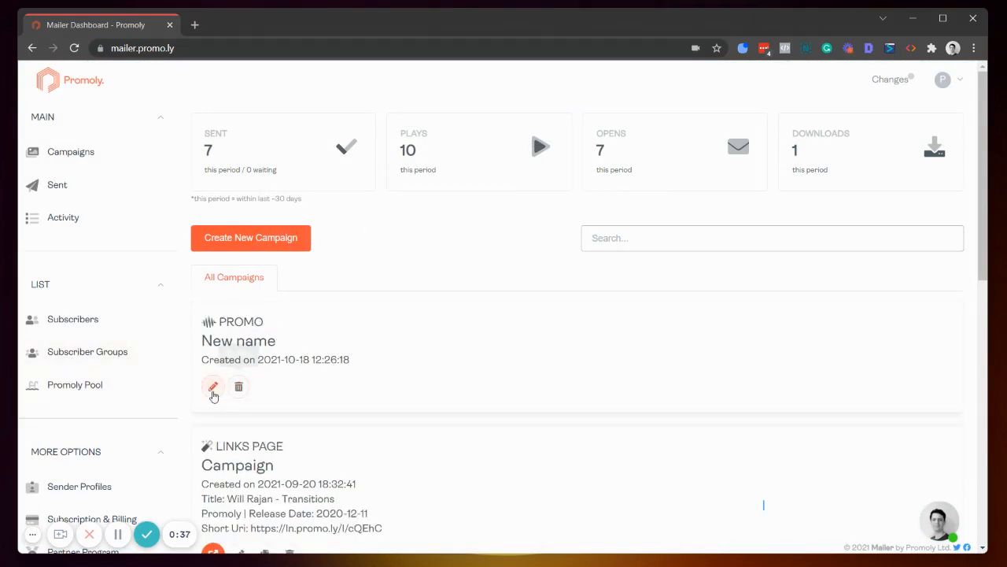
Step: Open the new campaign for editing and set its subject to "catchy new promo"
click(212, 388)
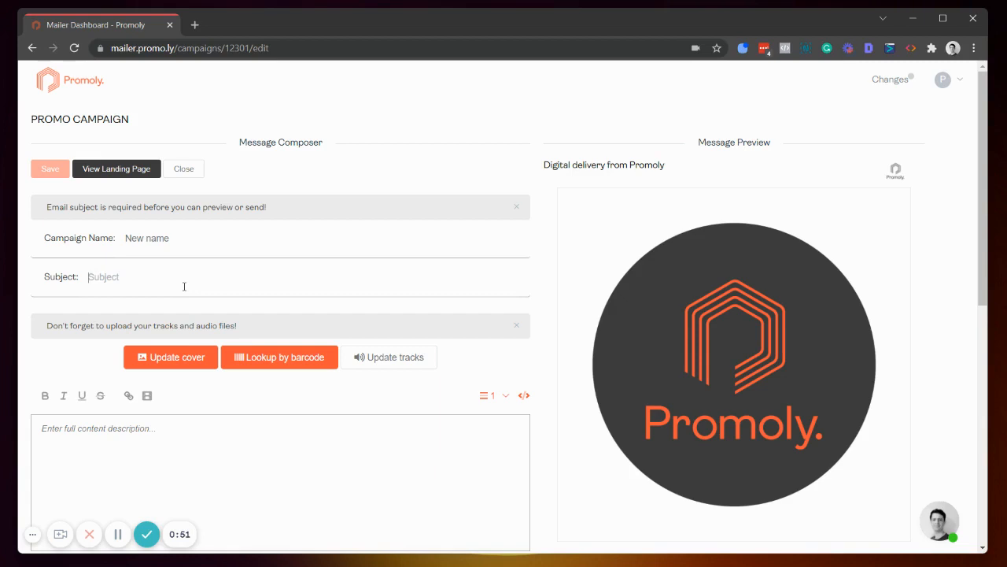
text(catchy)
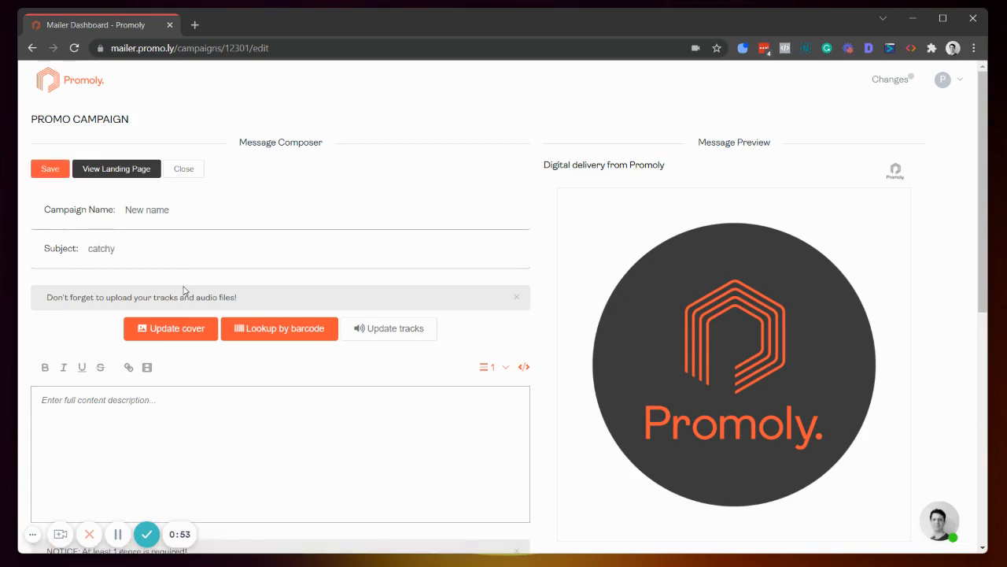
text( new pr)
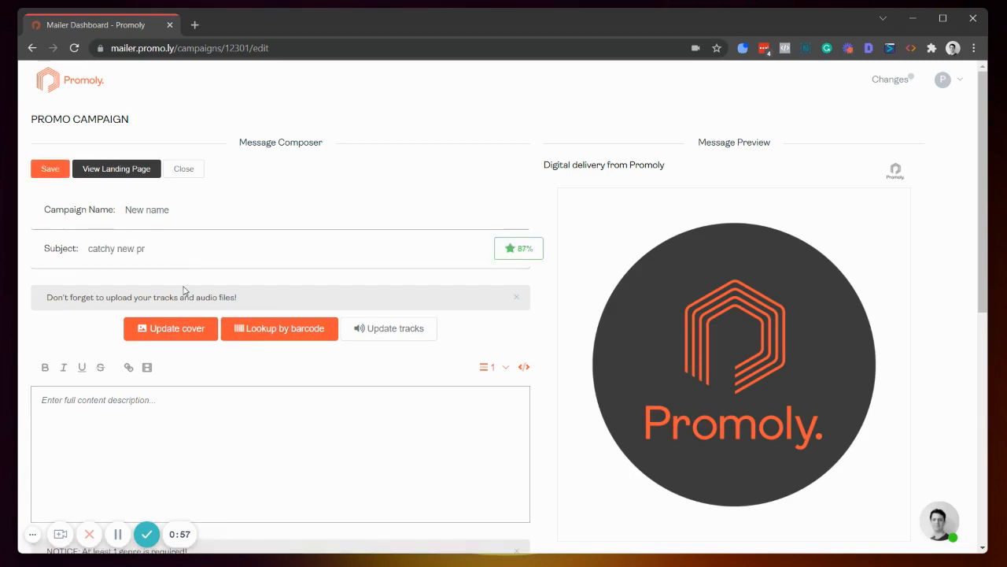
text(omo)
Step: Check the subject score, then add a track to the campaign and upload the Promoly.mp3 audio file
mouse_move(515, 256)
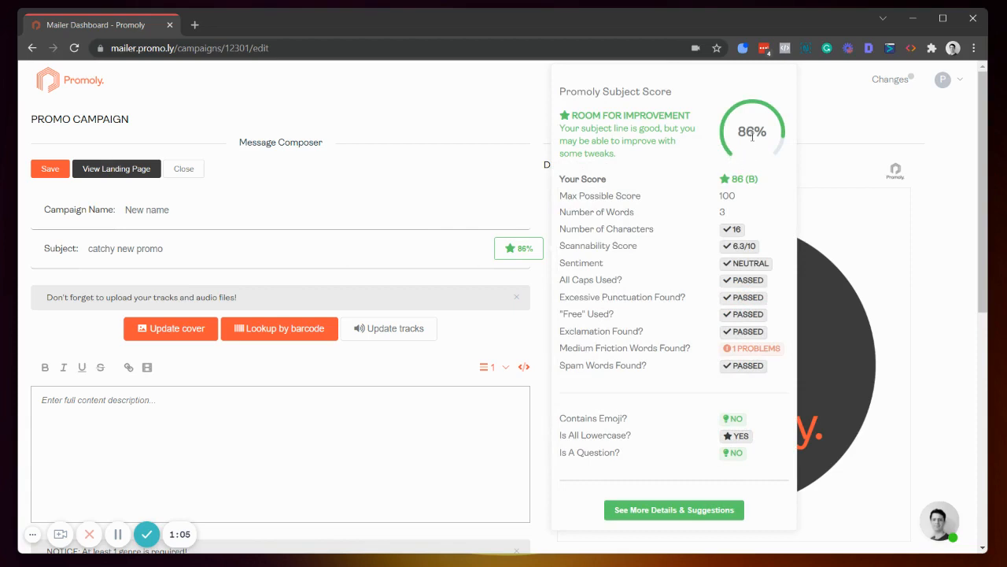
click(421, 250)
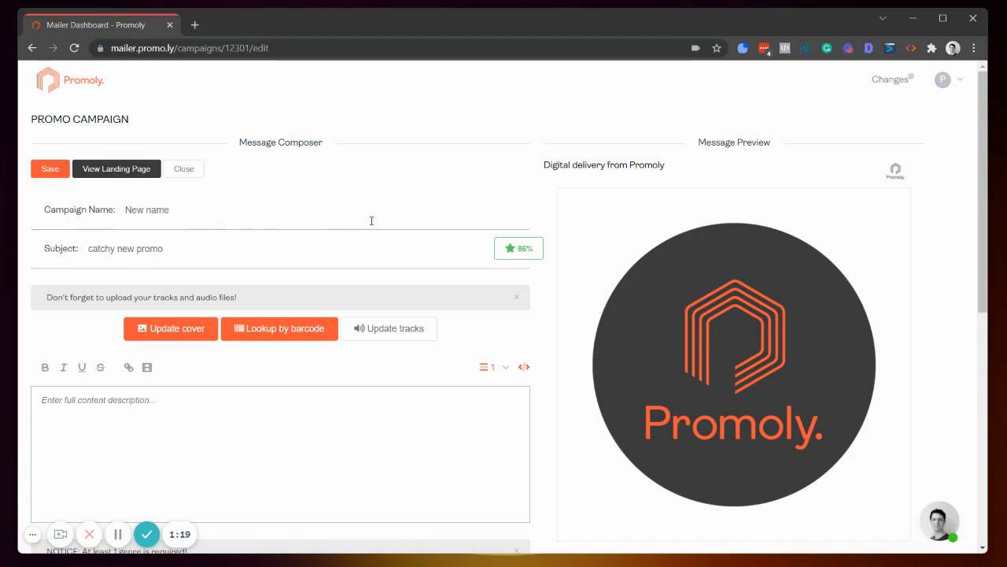
scroll(371, 220, down, 1)
click(362, 263)
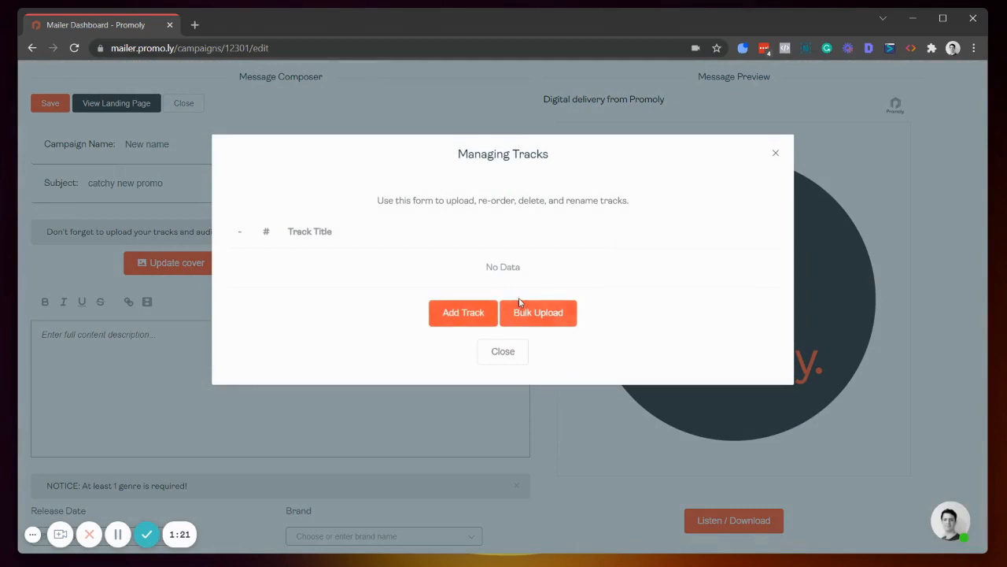
click(465, 315)
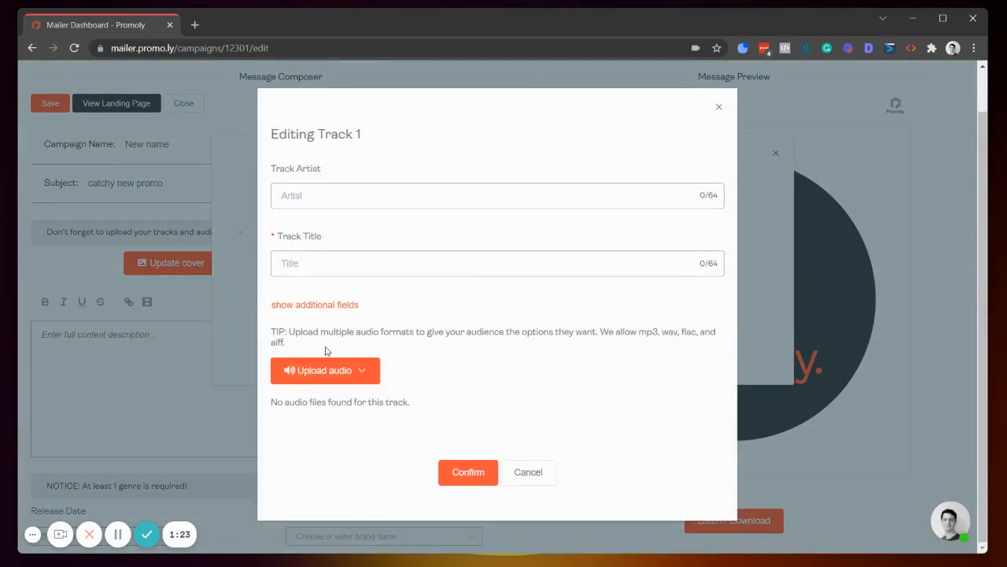
click(323, 370)
click(356, 412)
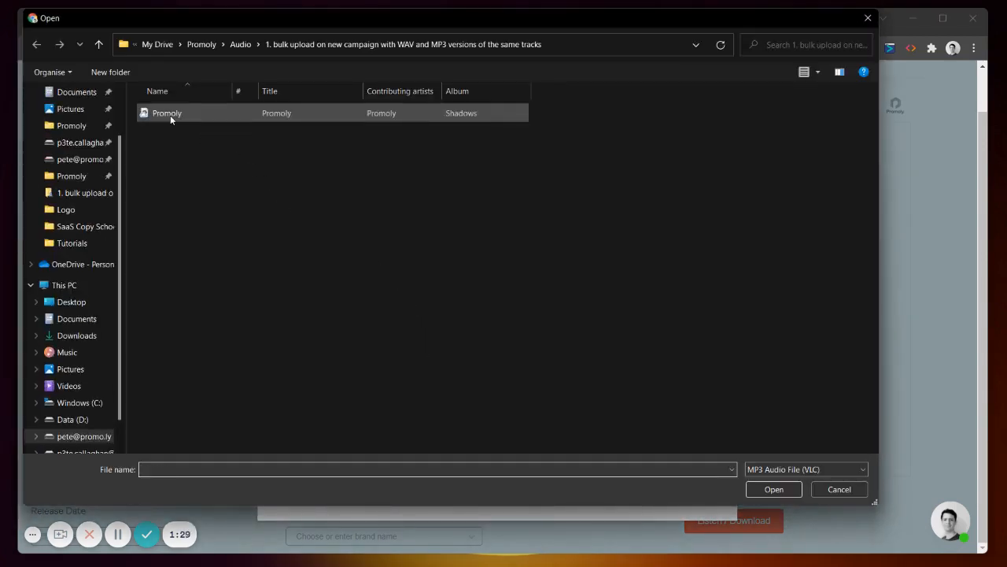
double_click(170, 115)
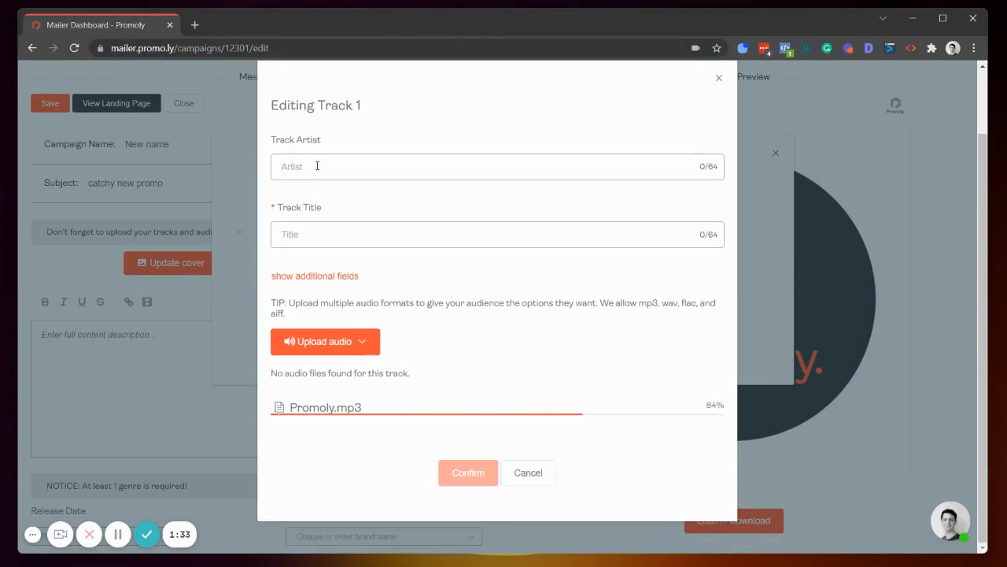
Step: Set the track artist to Pete and the track title to New Tune, and close the track manager
click(318, 165)
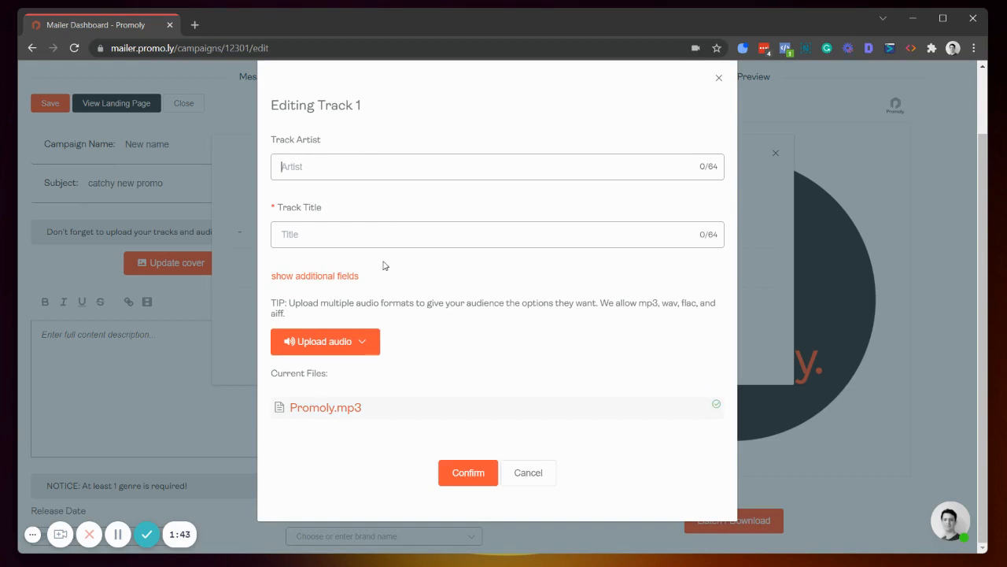
text(Pete)
key(Tab)
text(New Tune)
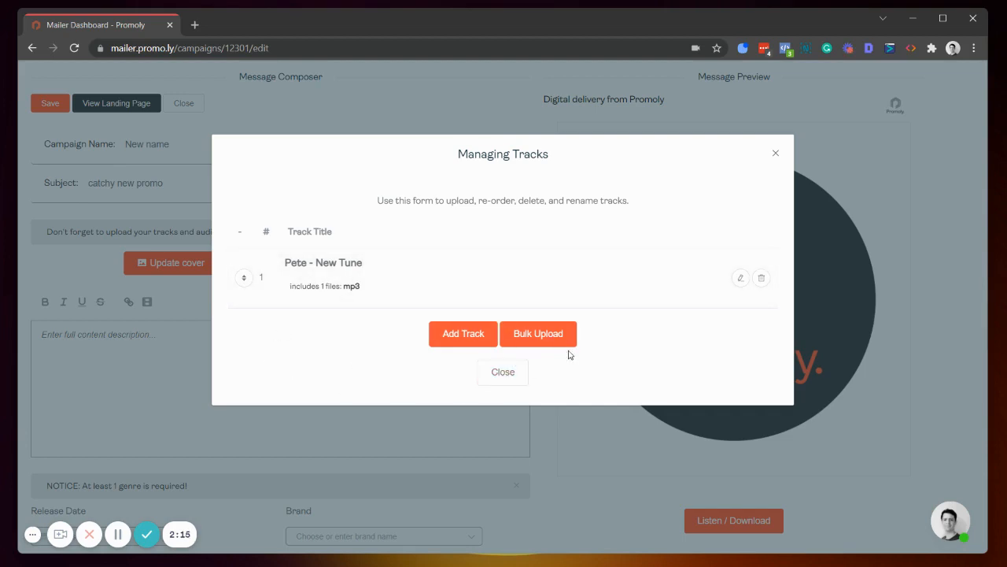
click(496, 375)
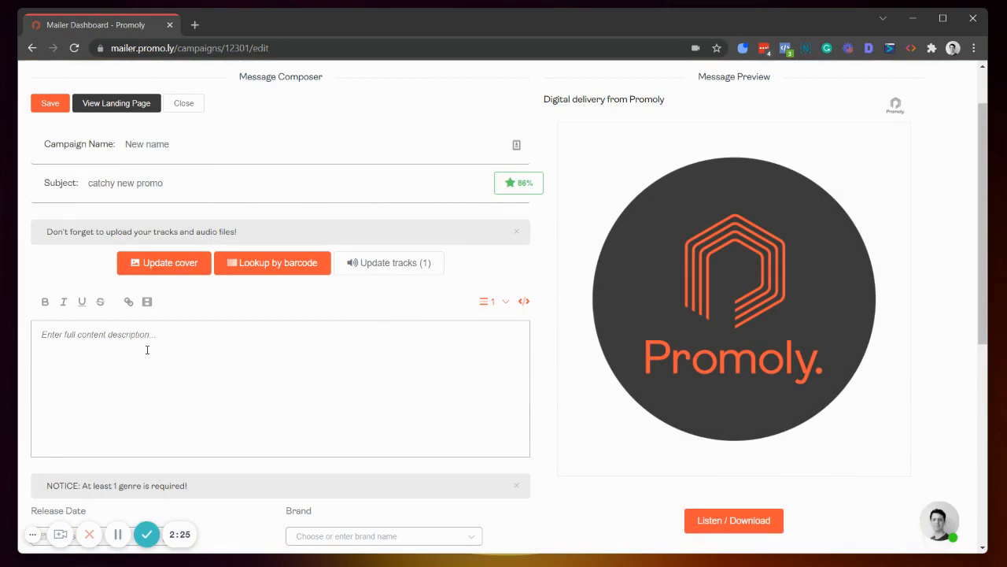
Step: Open promo.ly in a new browser tab
click(195, 24)
text(promo.)
key(Return)
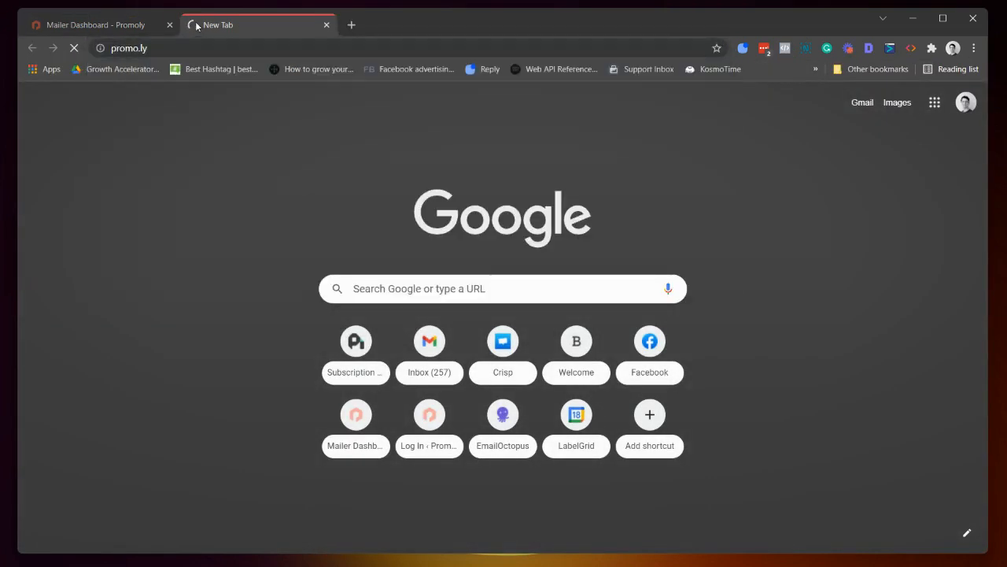
Step: Copy the "Take control over your audio marketing" section from the homepage into the campaign's content description
scroll(344, 236, down, 6)
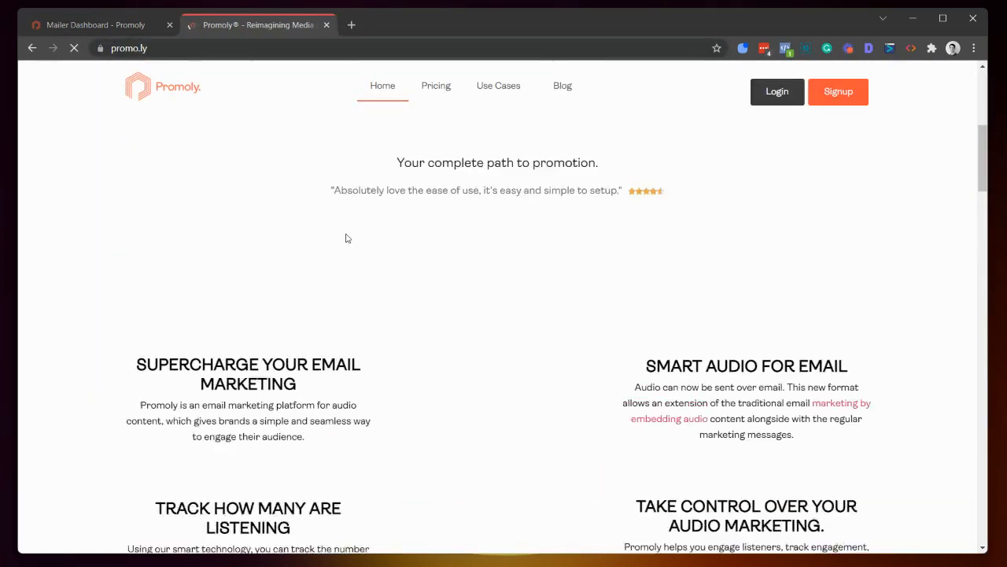
scroll(798, 269, down, 2)
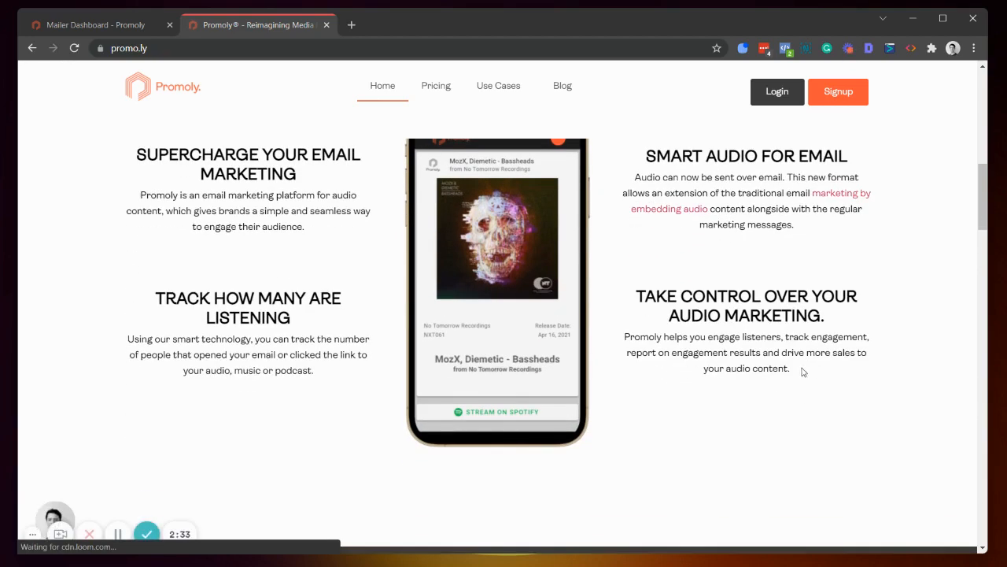
drag(790, 368, 629, 291)
key(ctrl+c)
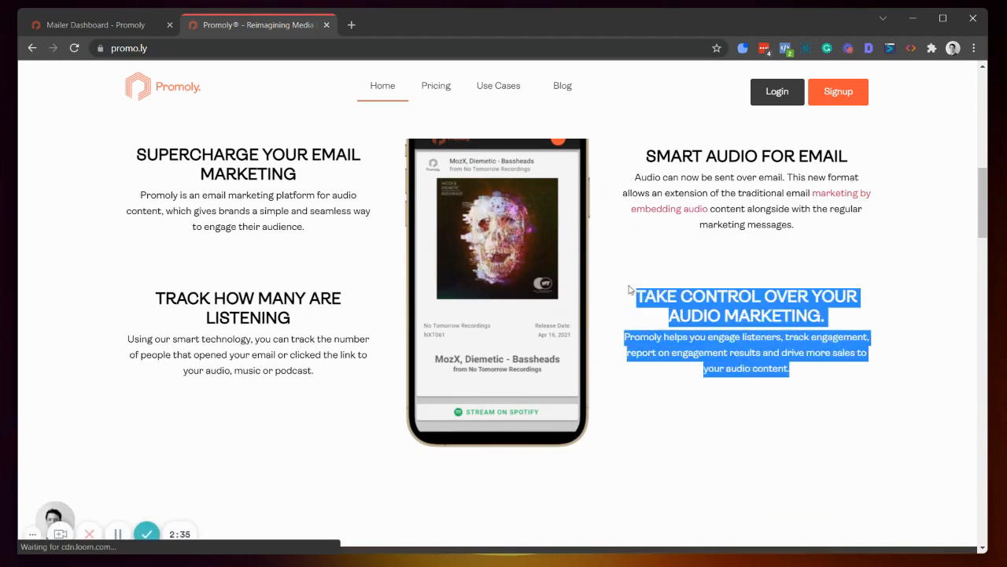
click(97, 22)
key(ctrl+v)
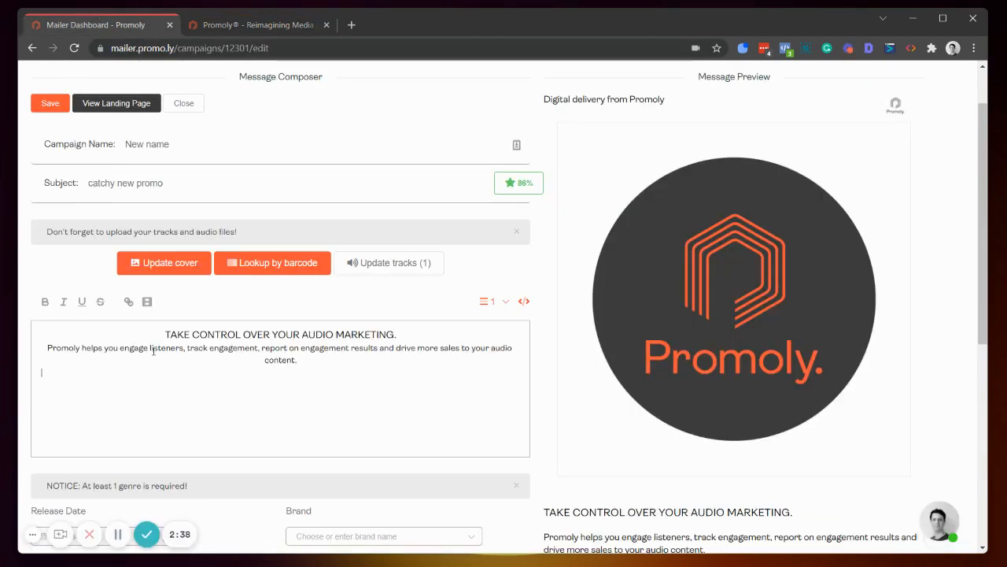
Step: Set the campaign's release date to 2021-10-20
scroll(502, 384, down, 2)
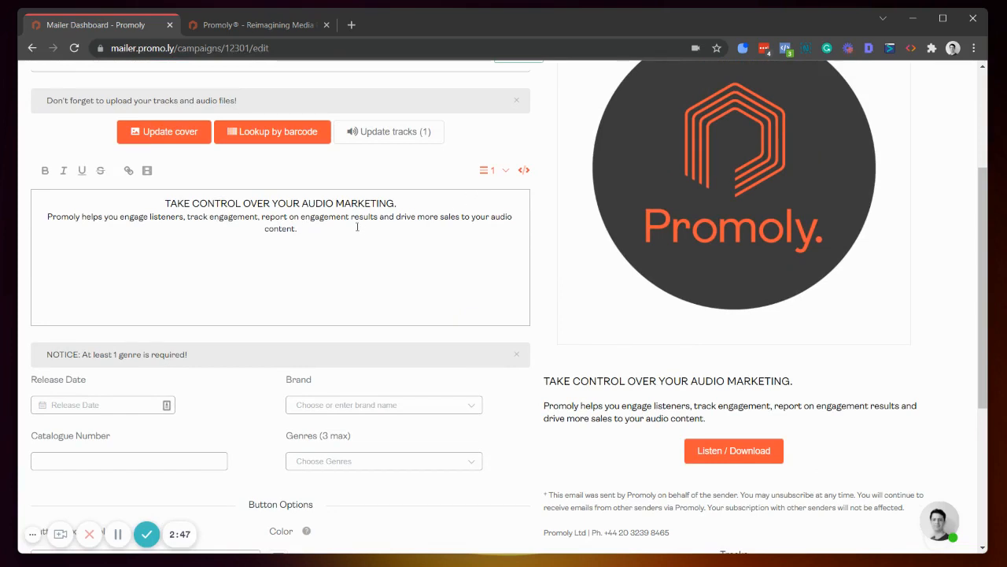
scroll(372, 221, down, 1)
click(102, 405)
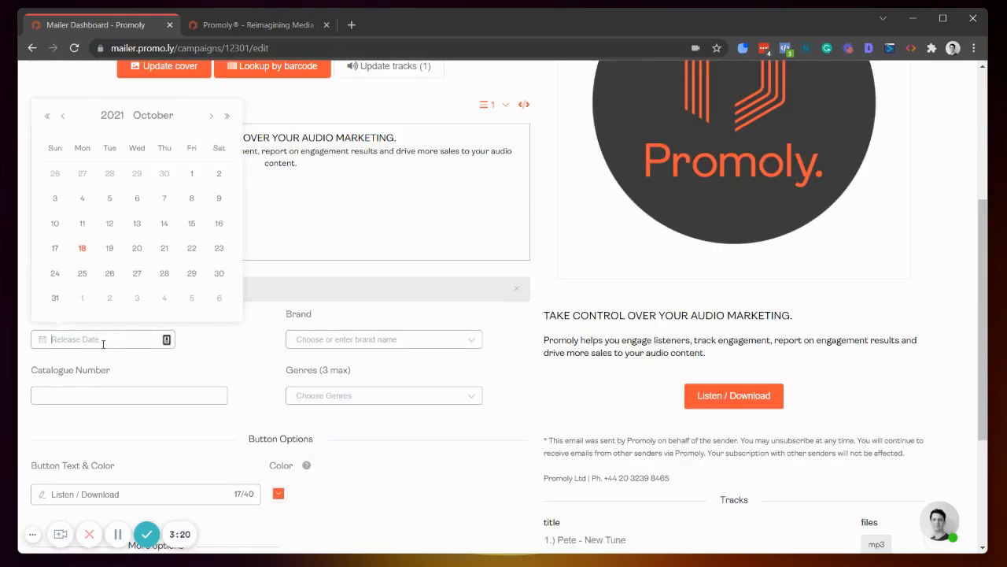
click(138, 250)
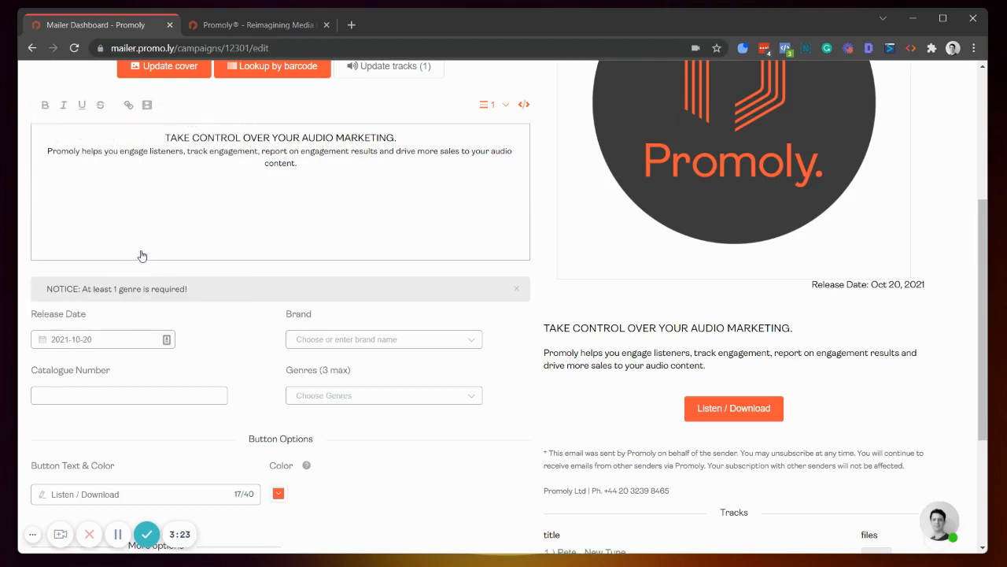
Step: Choose Promoly as the brand and set the catalogue number to 001
click(383, 341)
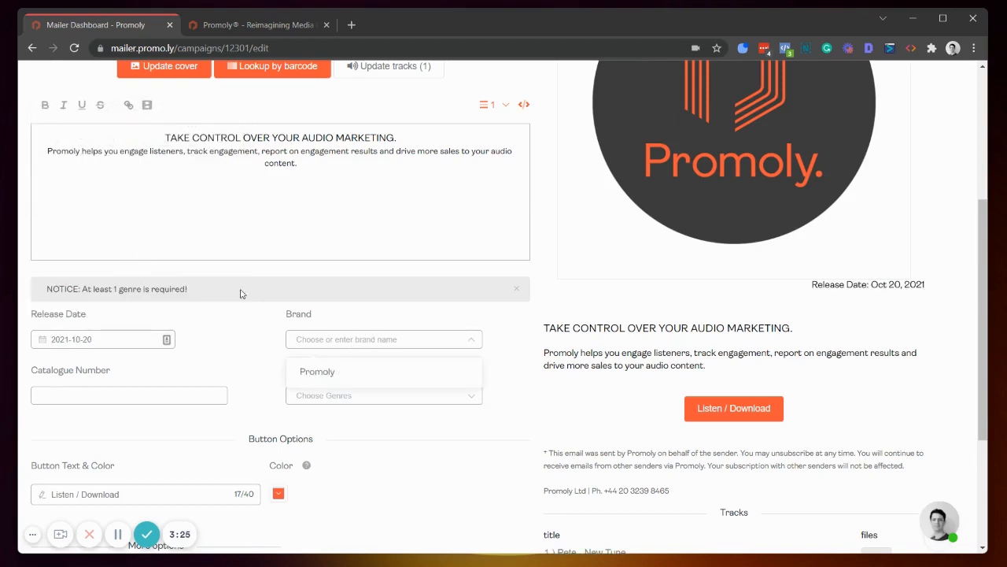
click(307, 377)
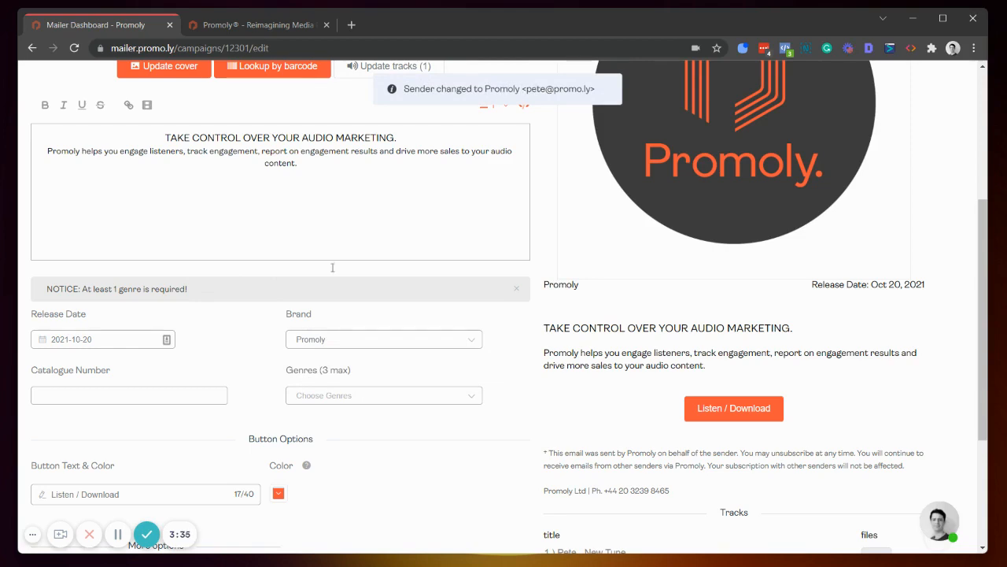
click(107, 395)
text(001)
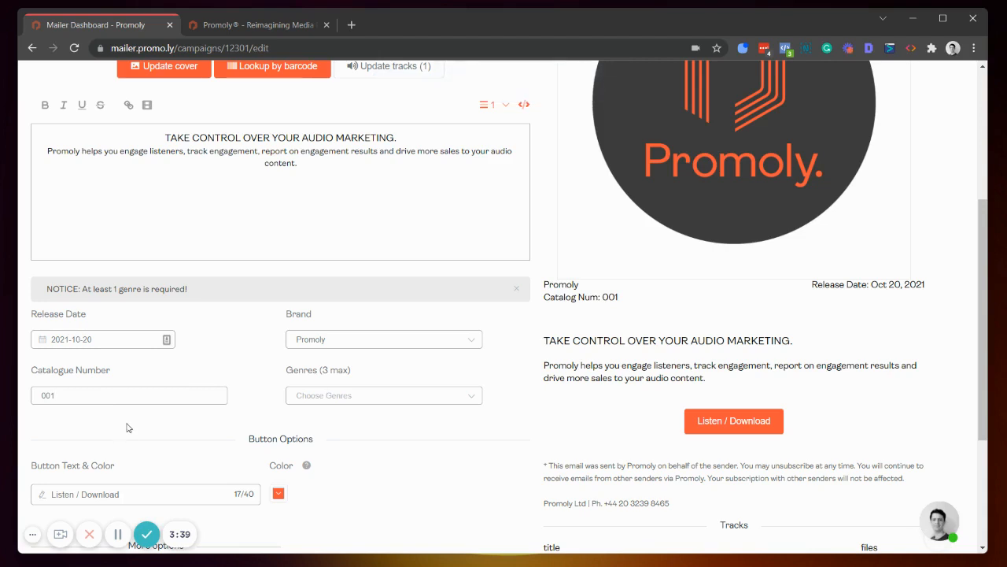
Step: Add Breakcore as the campaign's genre
click(368, 399)
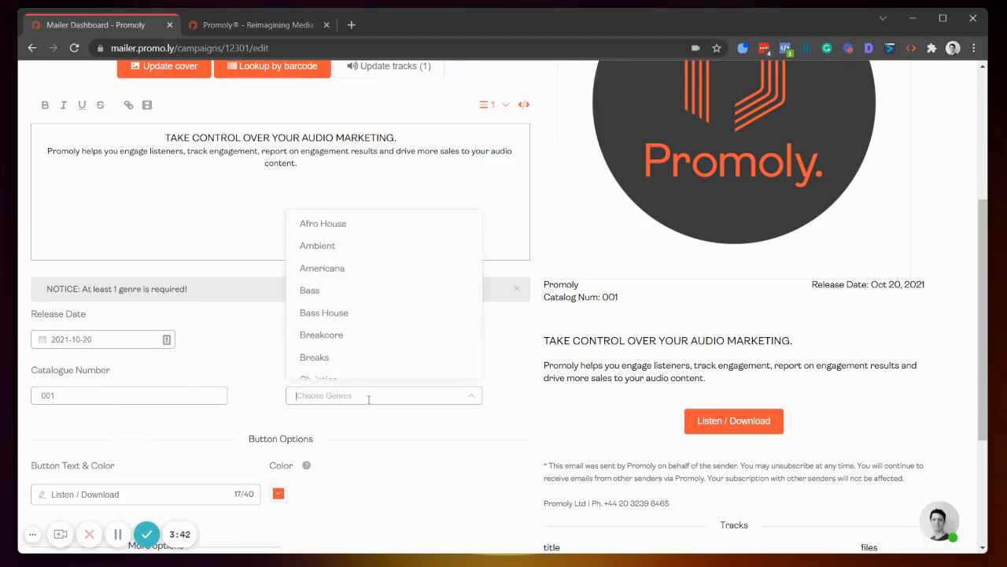
click(345, 337)
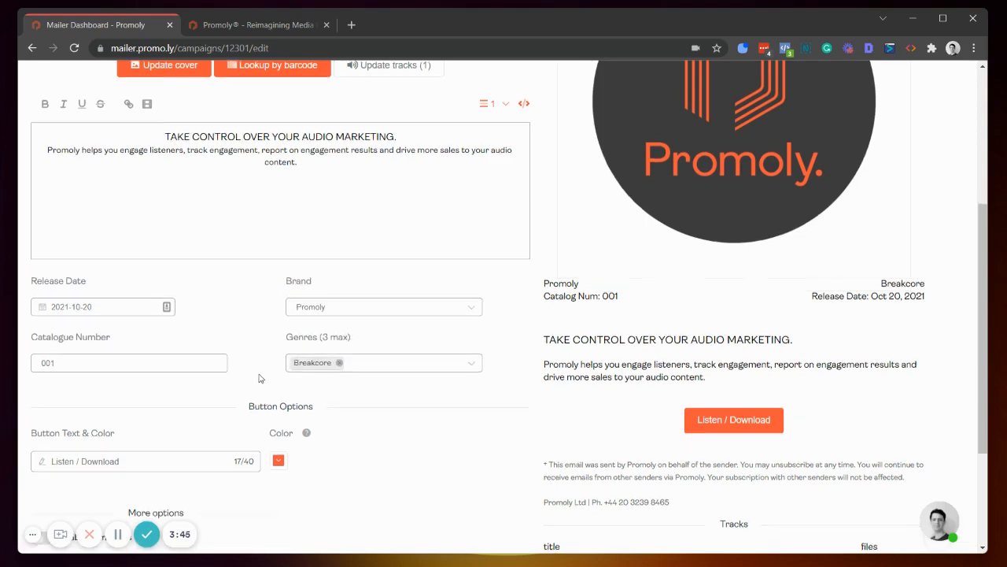
Step: Change the button text to "Tune!" and set the button colour to yellow
scroll(260, 376, down, 3)
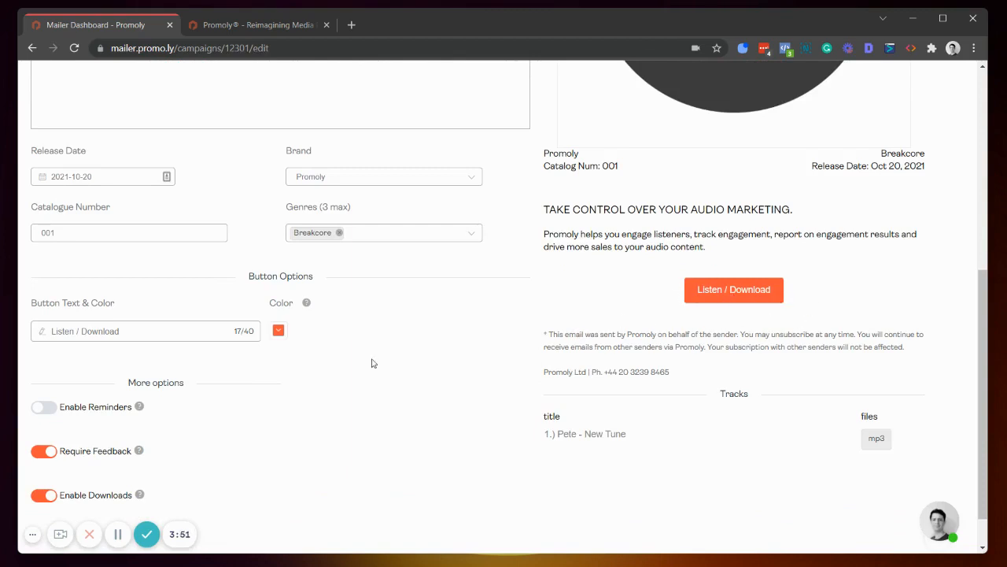
drag(120, 331, 3, 325)
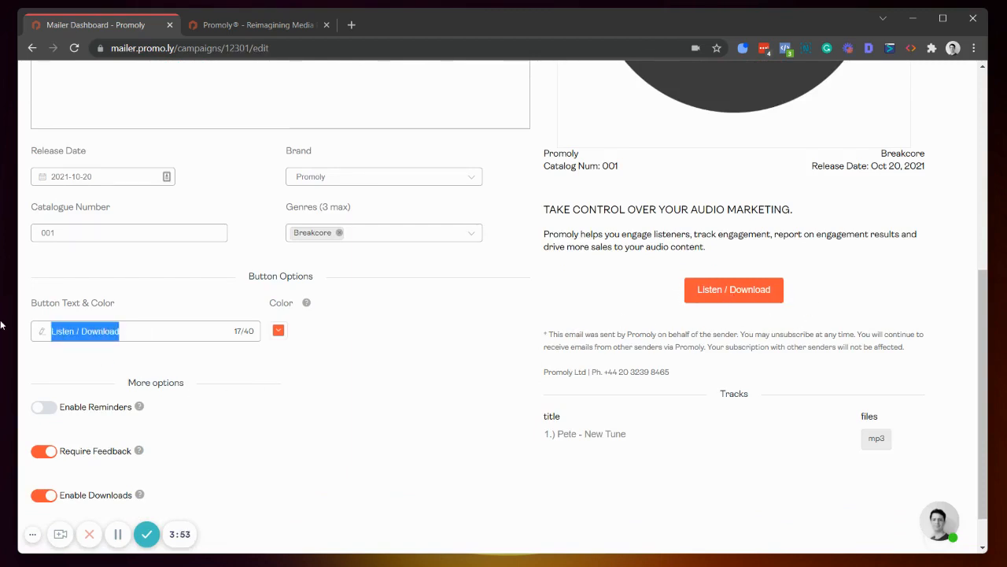
text(Tune!)
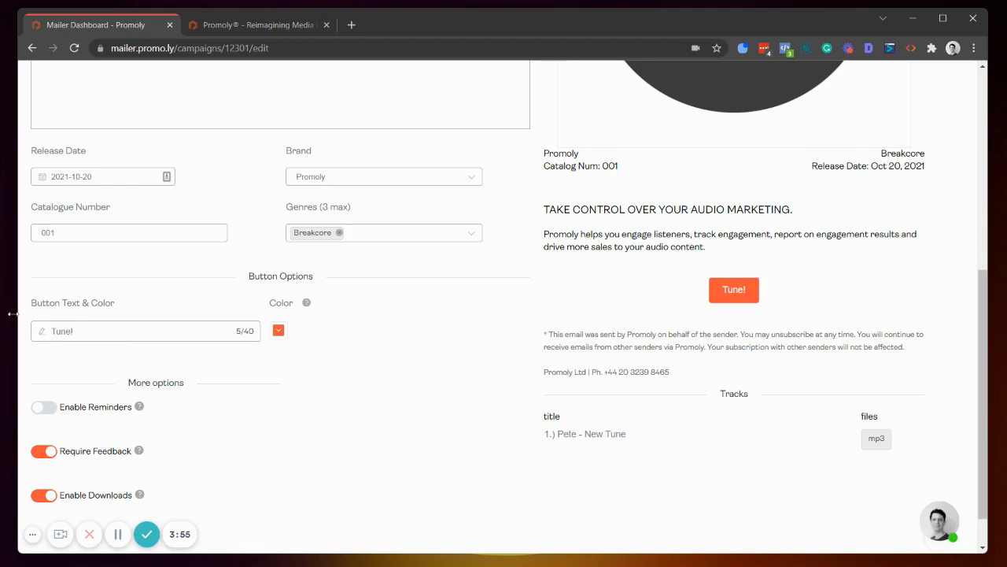
click(278, 331)
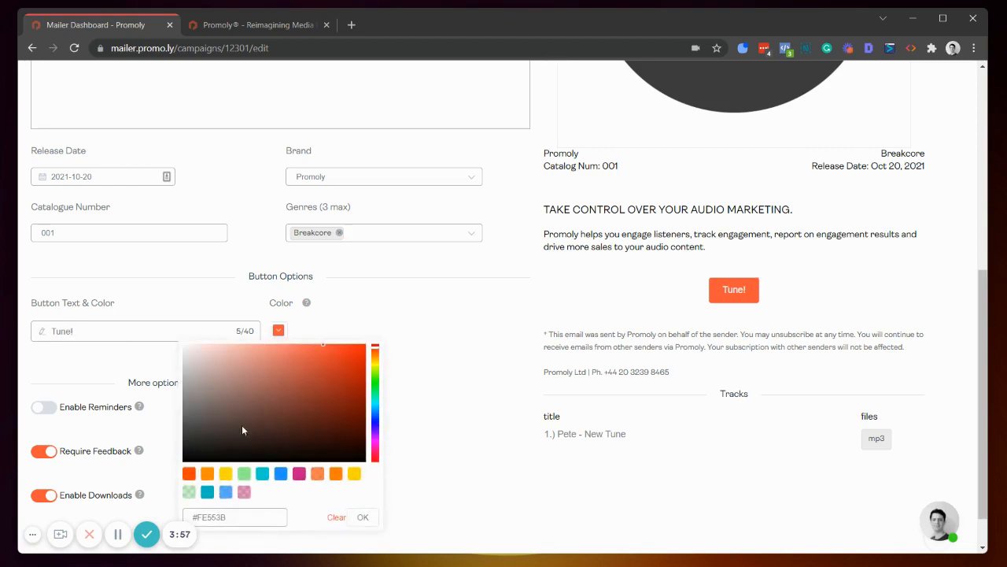
click(226, 473)
click(461, 321)
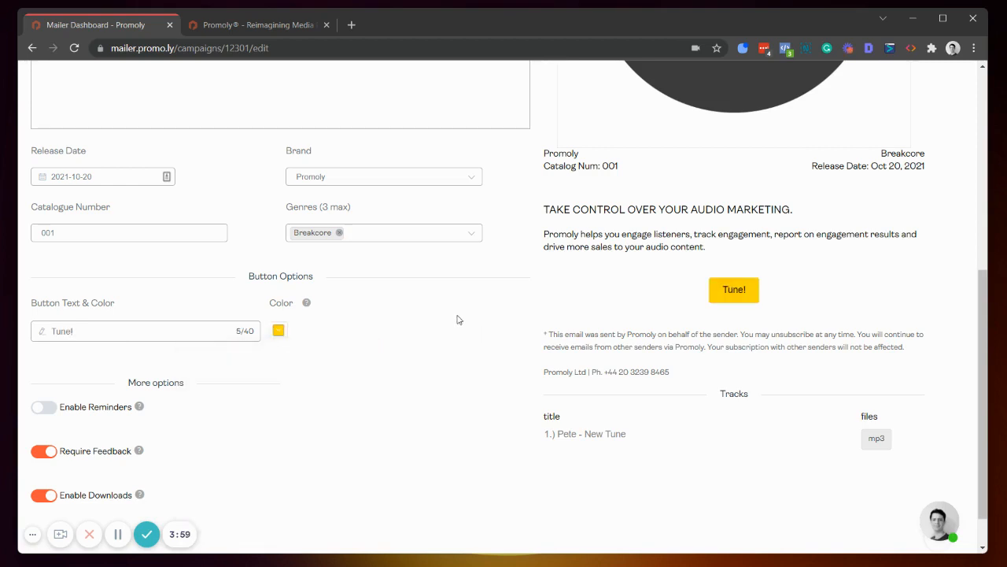
scroll(879, 414, up, 3)
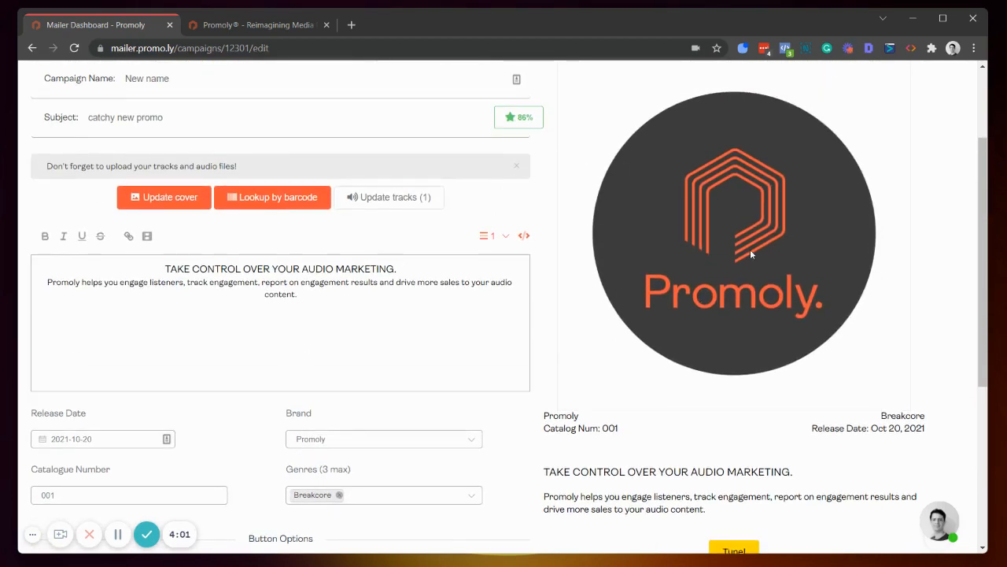
Step: Upload the Promoly logo image as the campaign's new cover
scroll(750, 248, down, 2)
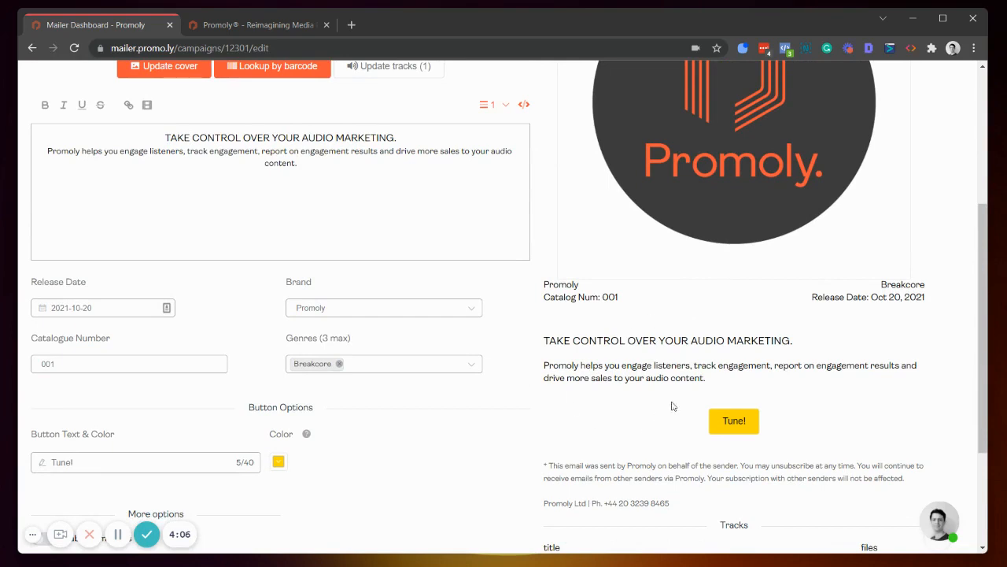
scroll(508, 396, down, 2)
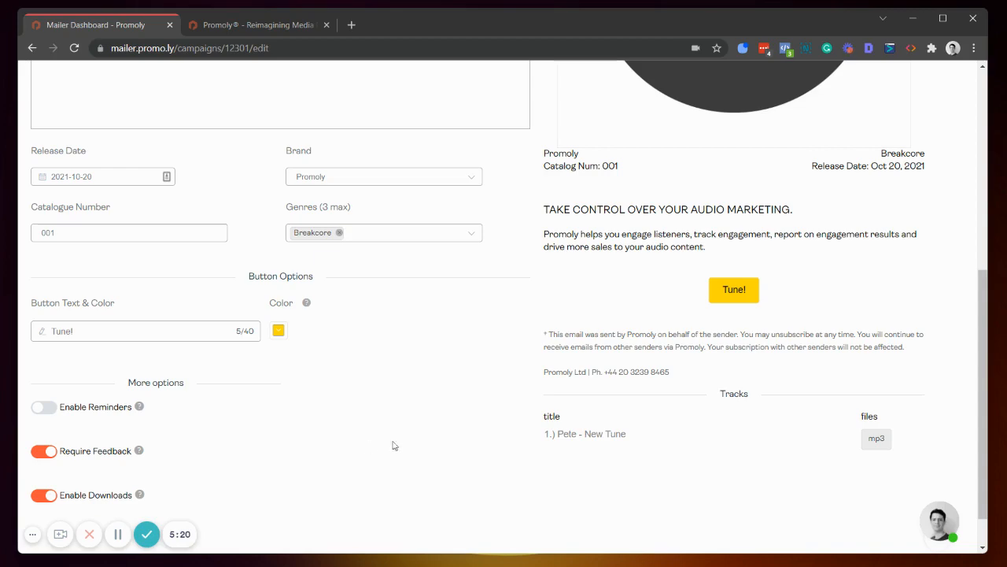
scroll(397, 443, up, 5)
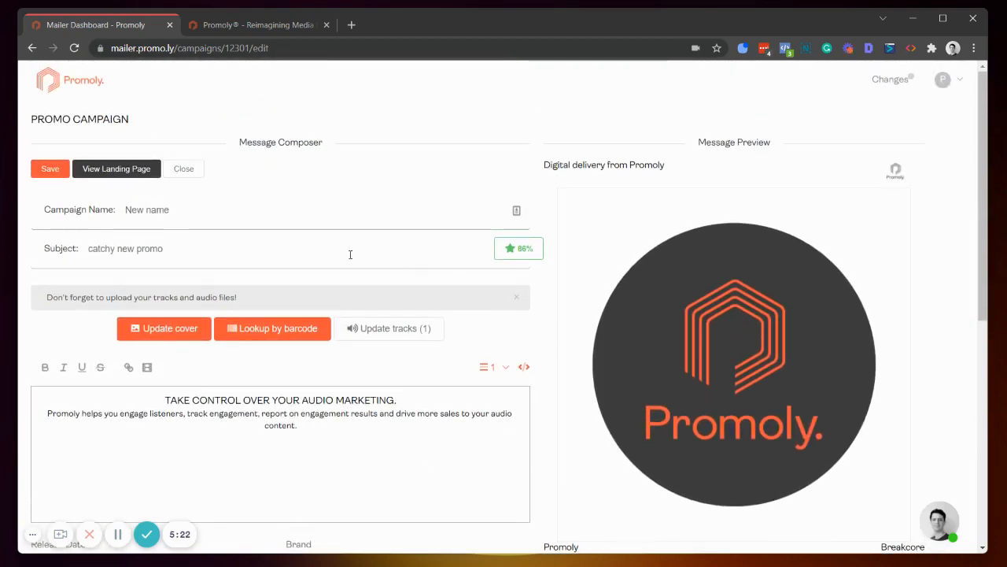
click(167, 335)
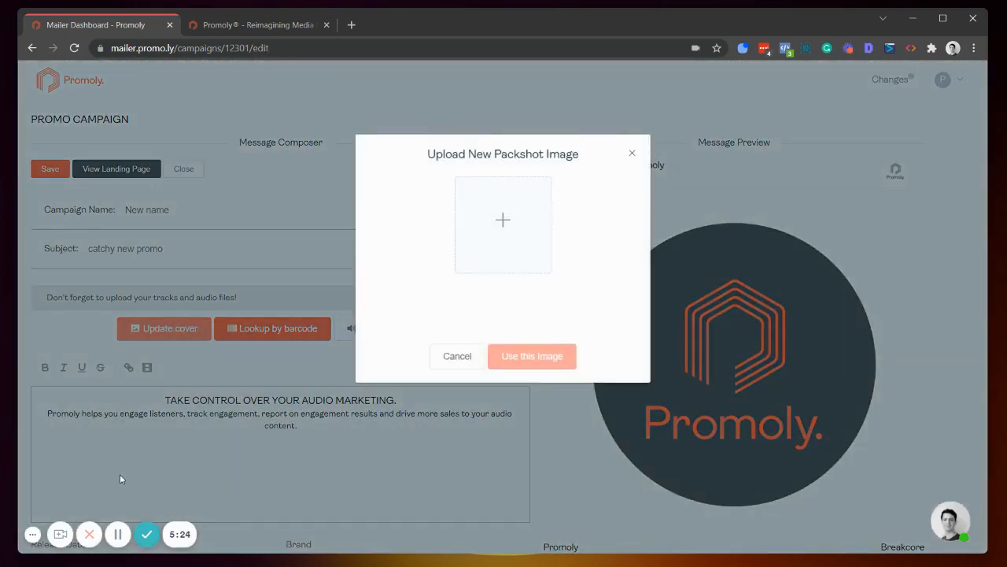
click(117, 534)
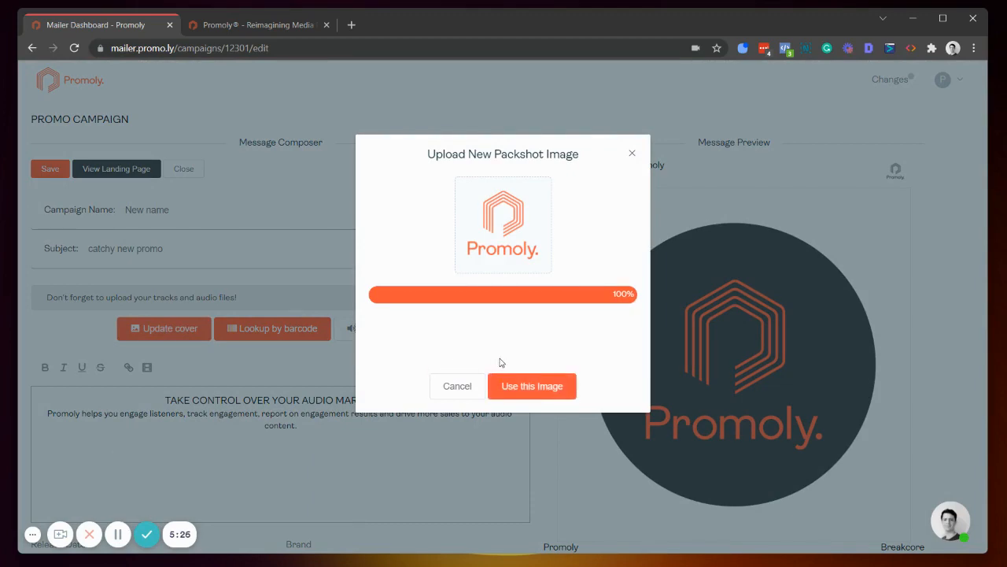
click(544, 386)
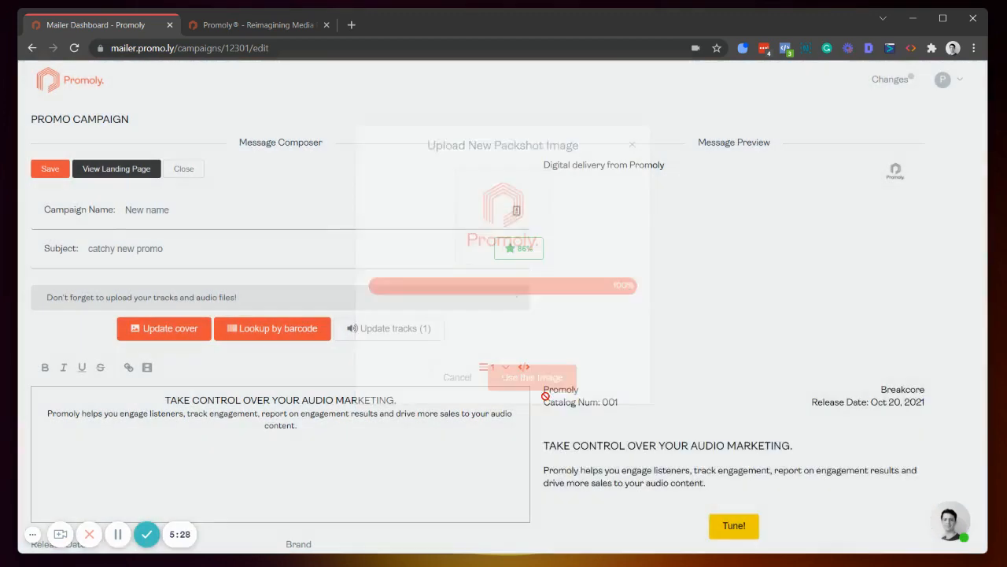
Step: Save the campaign
scroll(614, 315, down, 3)
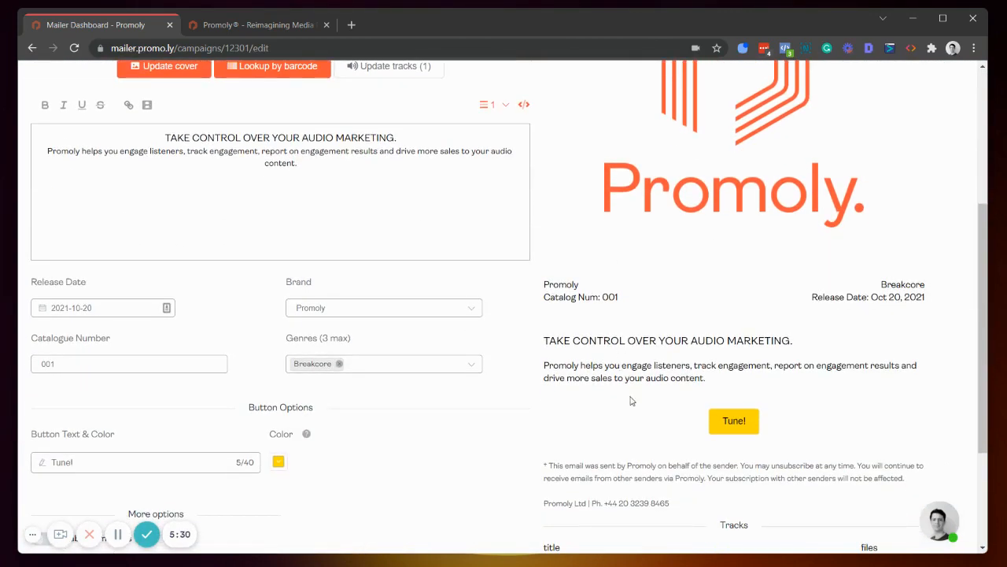
scroll(629, 400, down, 2)
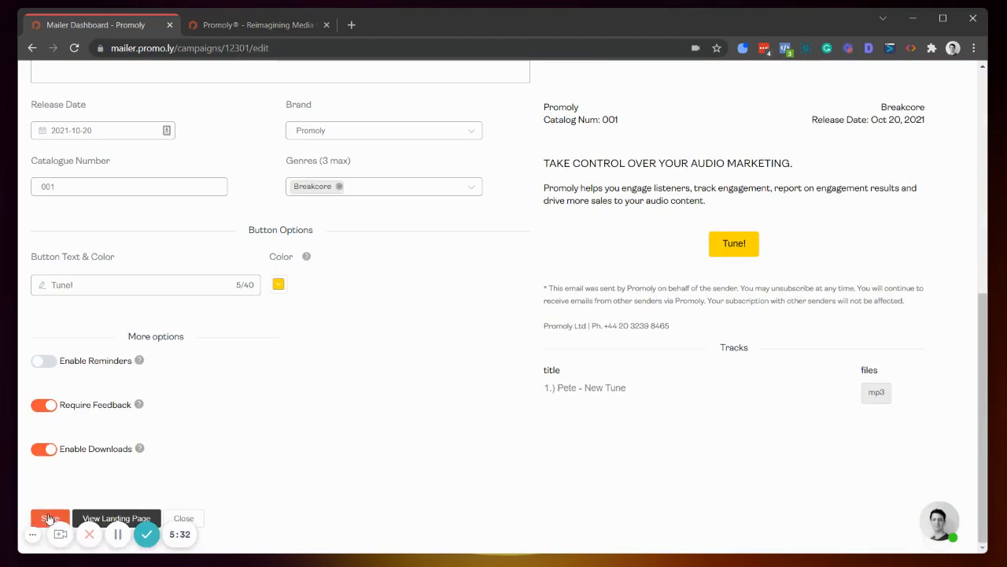
click(49, 519)
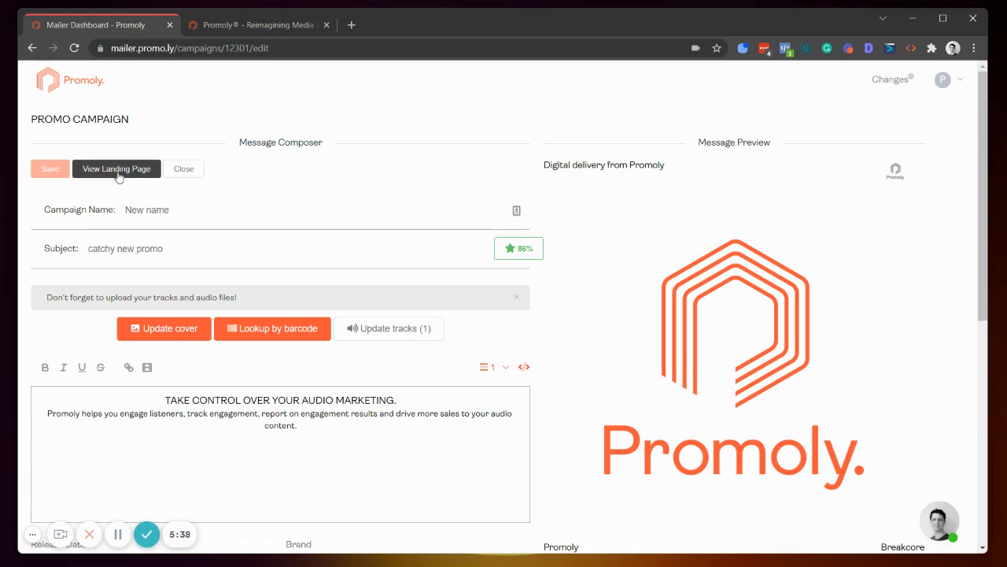
Step: Open the campaign's landing page preview and examine its catalogue number, title and details
click(118, 172)
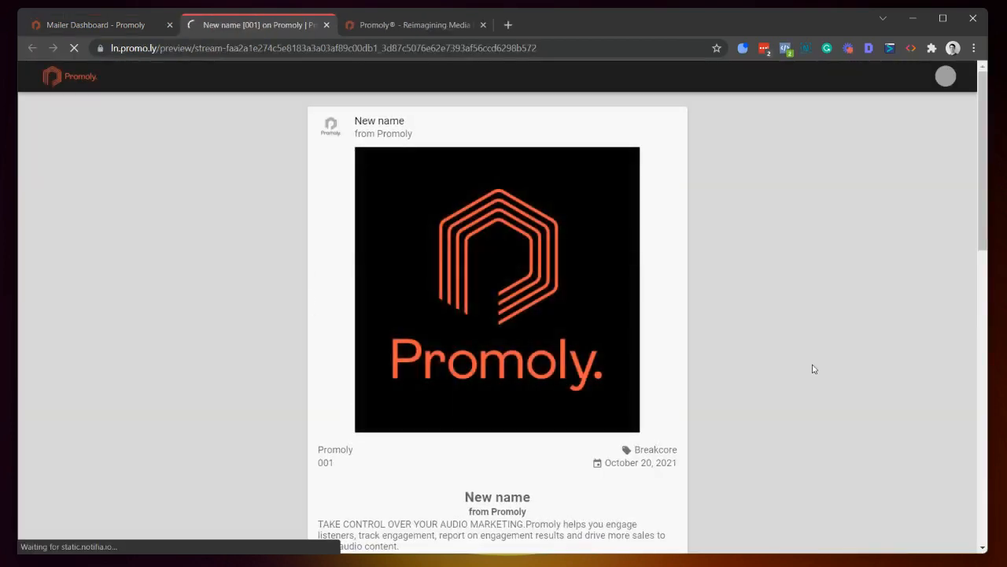
mouse_move(569, 223)
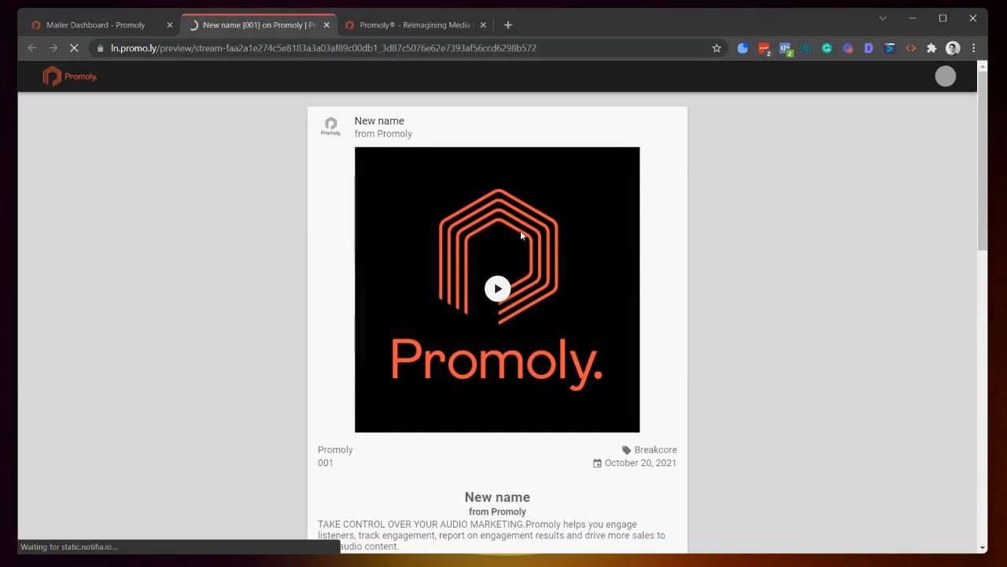
scroll(520, 229, down, 3)
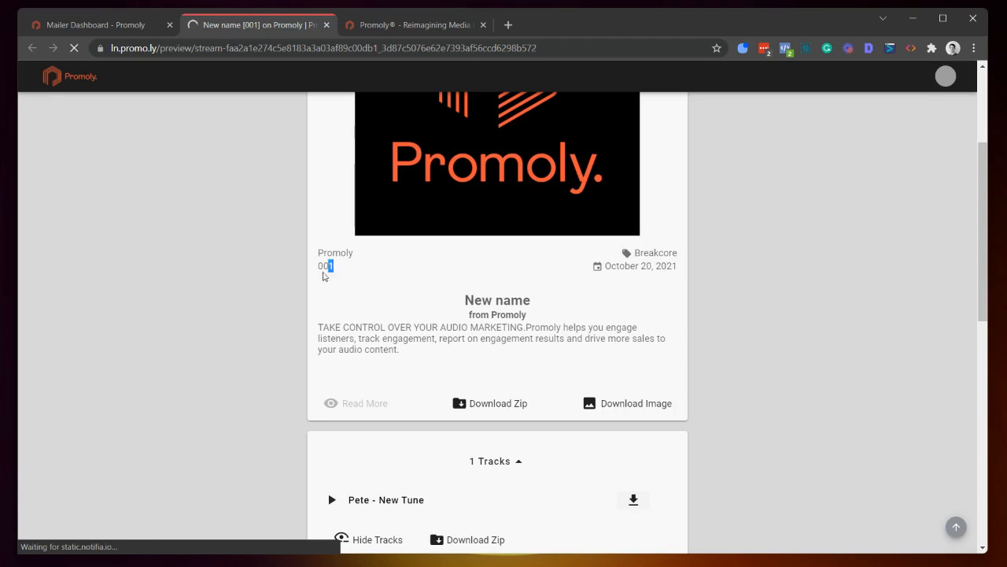
double_click(326, 266)
click(350, 270)
scroll(348, 270, down, 1)
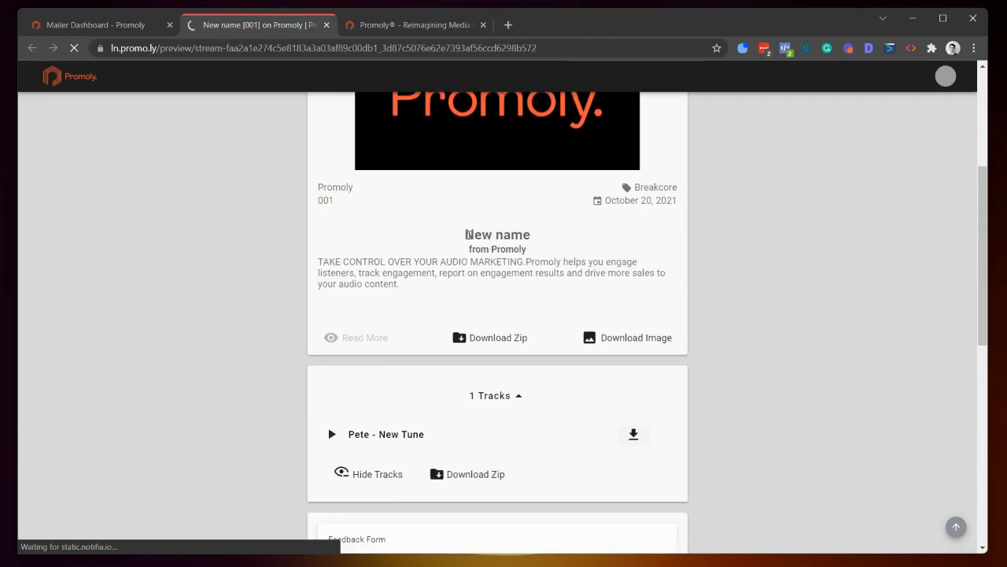
drag(464, 235, 535, 238)
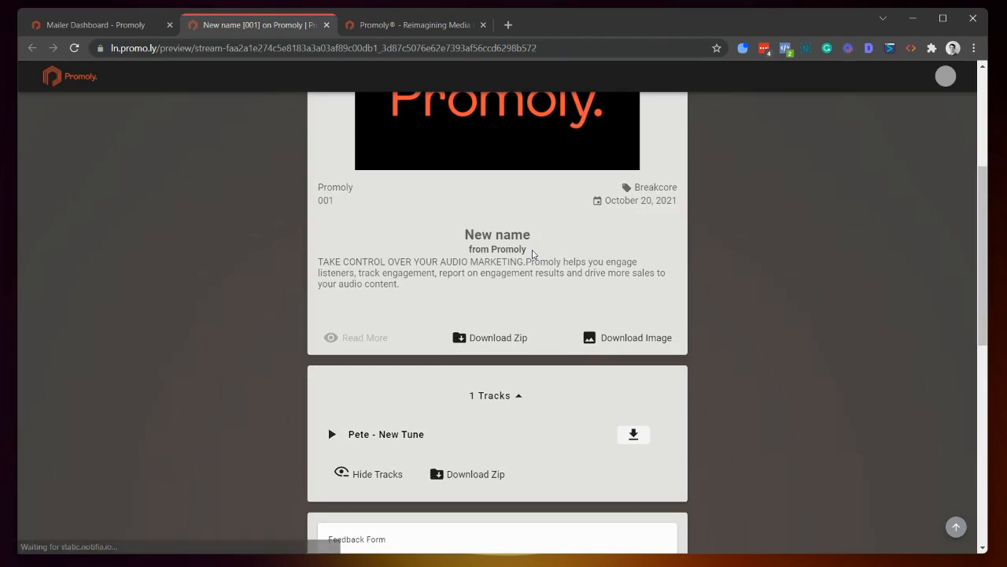
Step: Compare the campaign name in the editor with the landing page's title, sender line and description
click(119, 26)
triple_click(193, 212)
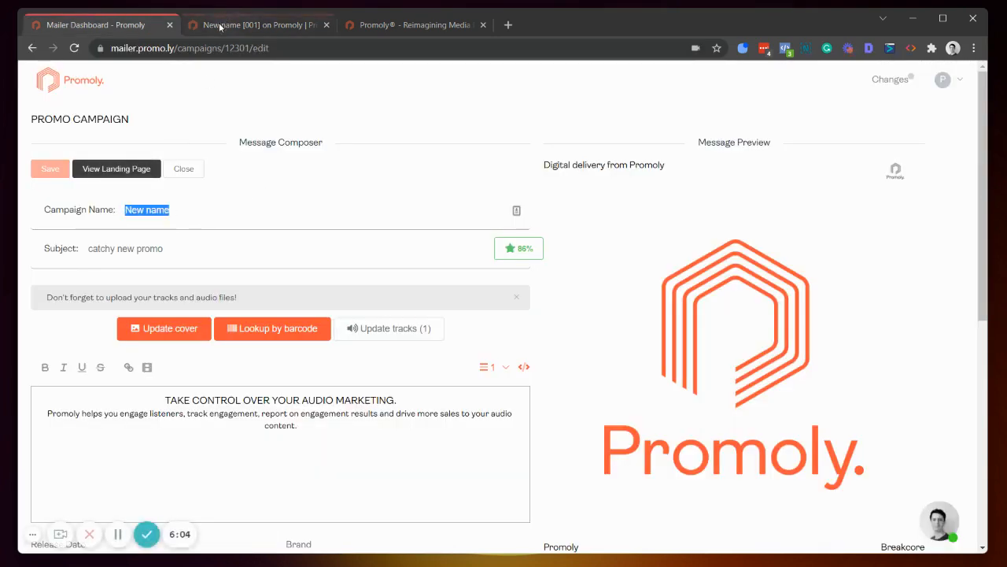
click(250, 25)
drag(469, 251, 543, 249)
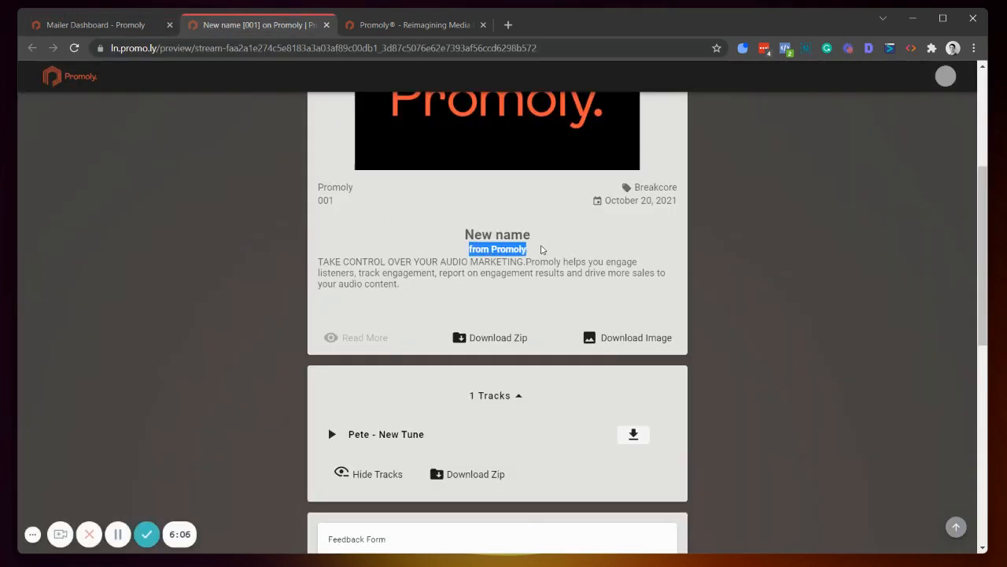
click(434, 287)
drag(421, 289, 303, 267)
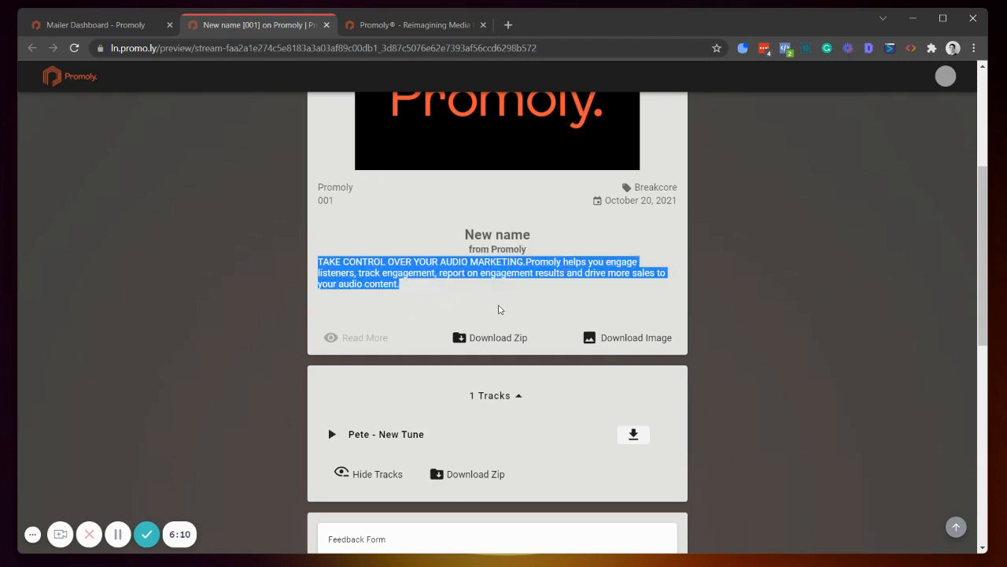
click(345, 341)
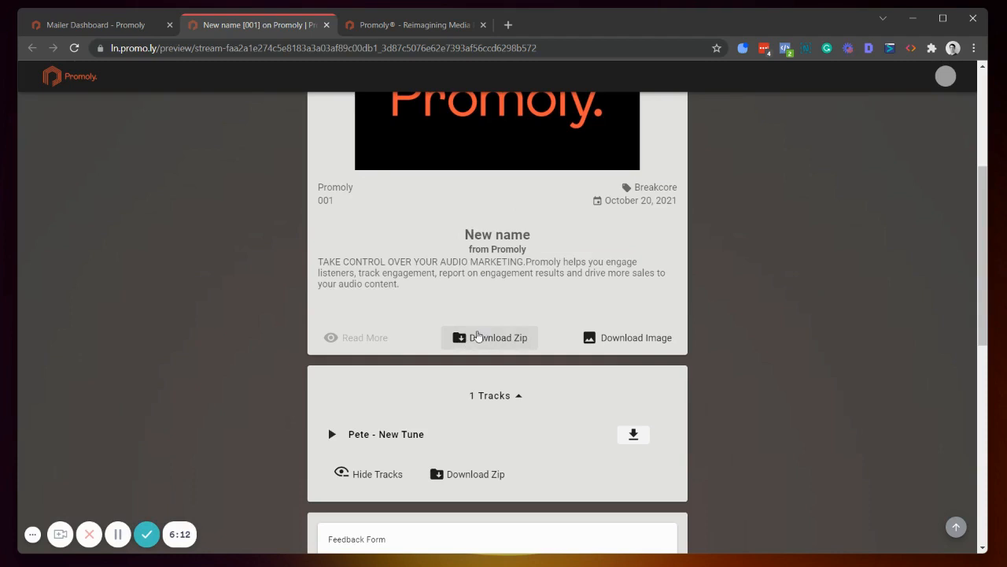
Step: Play the track Pete - New Tune on the landing page and skip through its waveform
scroll(563, 335, down, 1)
scroll(564, 335, down, 1)
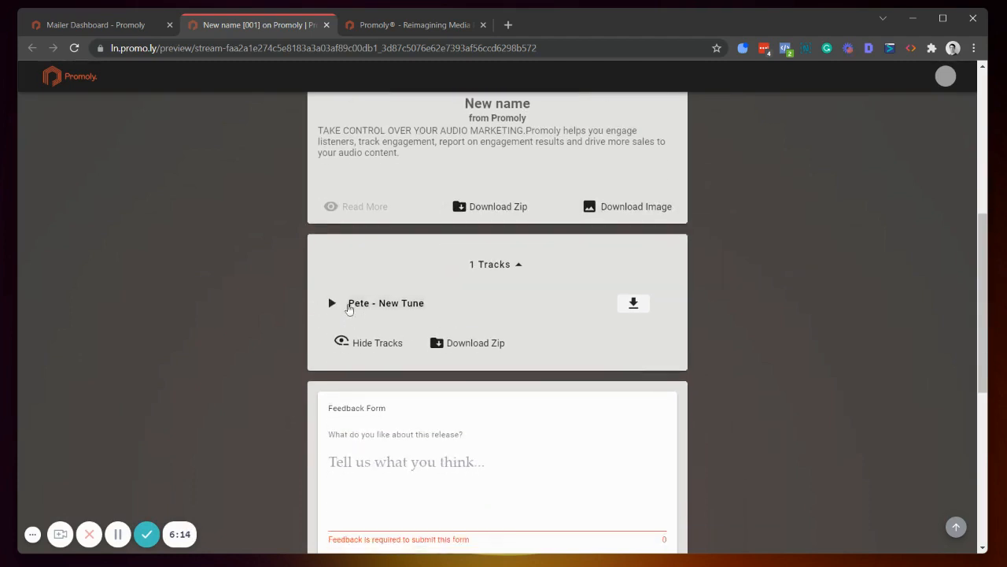
click(340, 306)
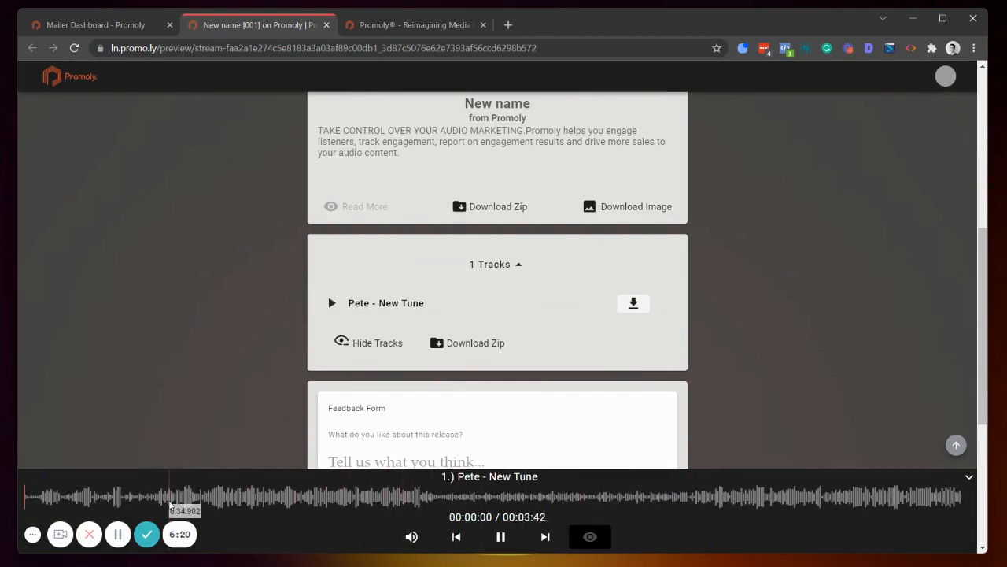
click(259, 496)
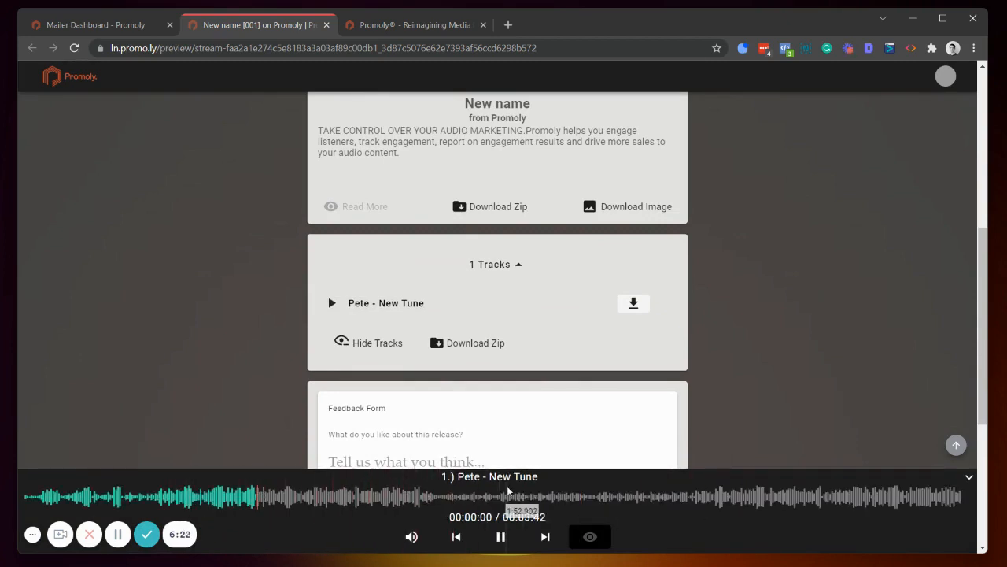
click(507, 496)
click(711, 495)
scroll(704, 353, down, 2)
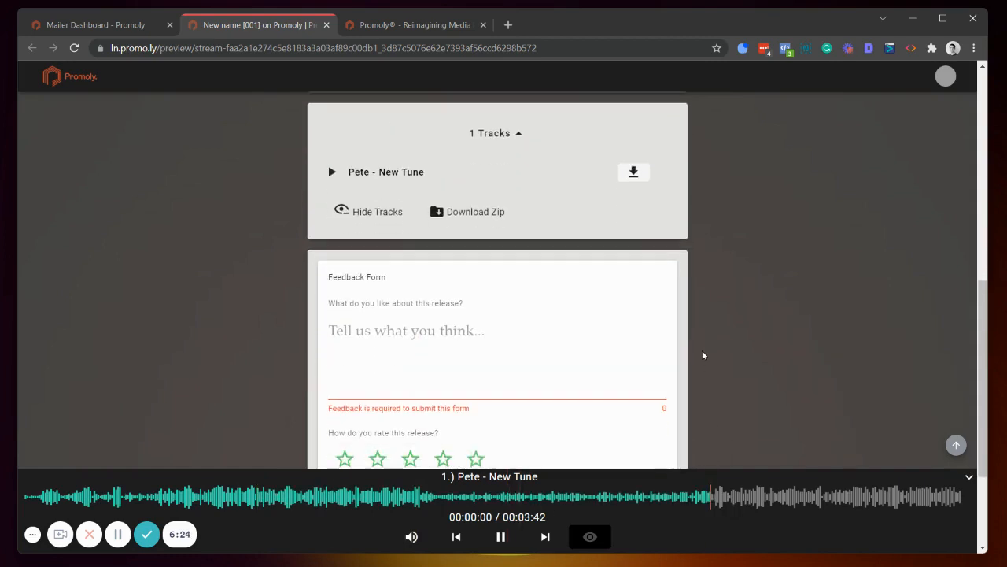
Step: Try to submit "Comments" as feedback in the landing page's feedback form
click(450, 322)
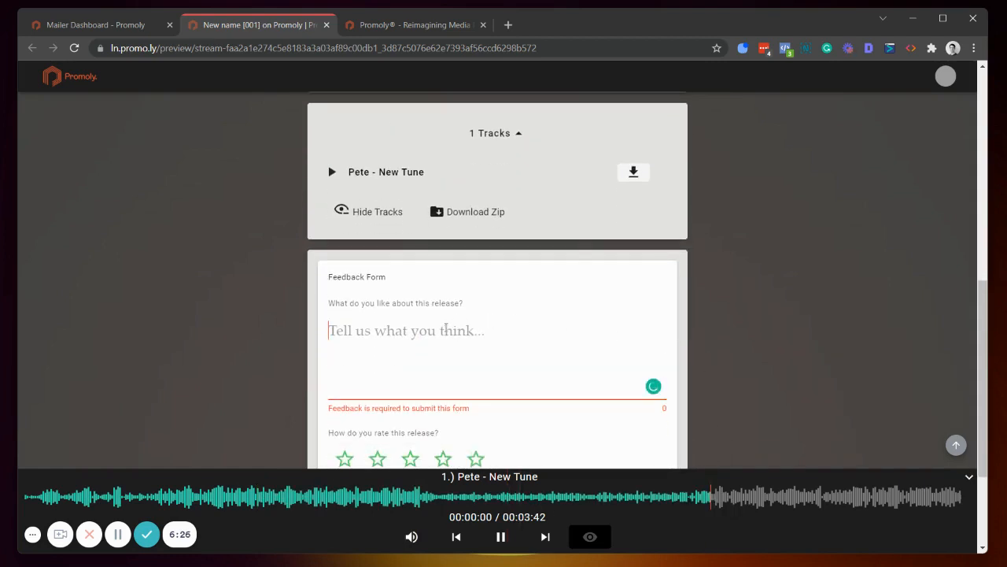
scroll(419, 350, up, 3)
scroll(383, 404, down, 3)
text(Comments)
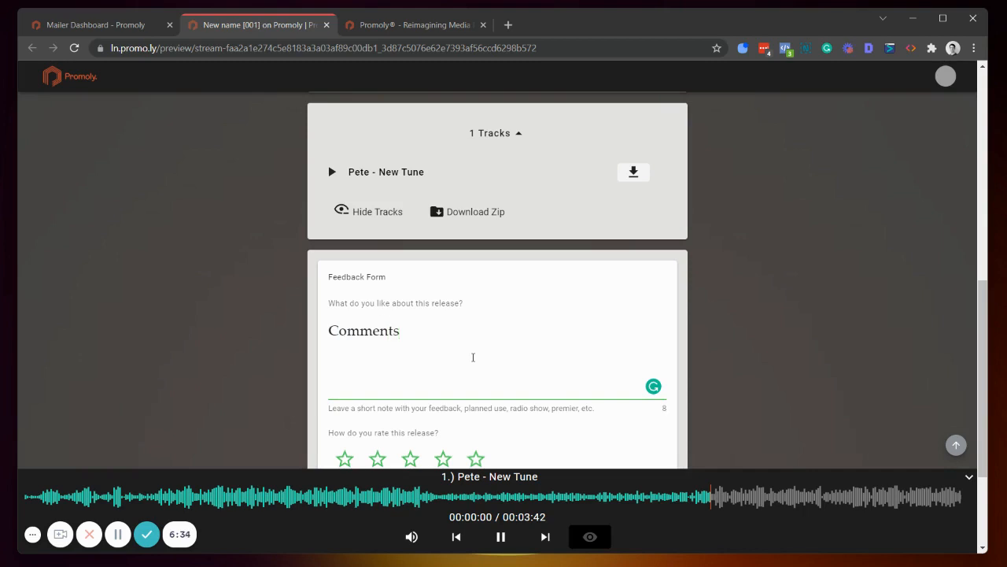
scroll(476, 354, down, 2)
click(475, 327)
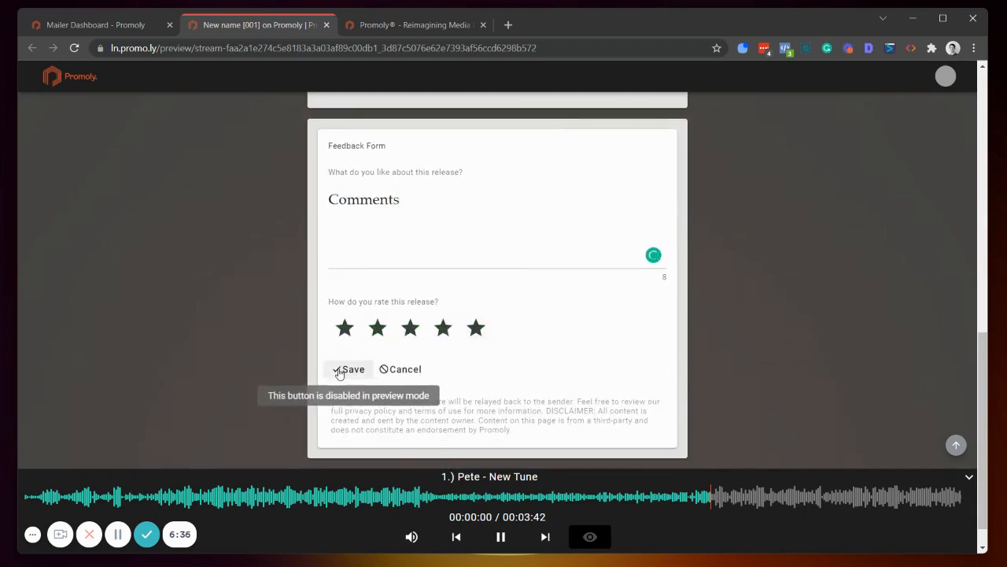
scroll(622, 346, up, 4)
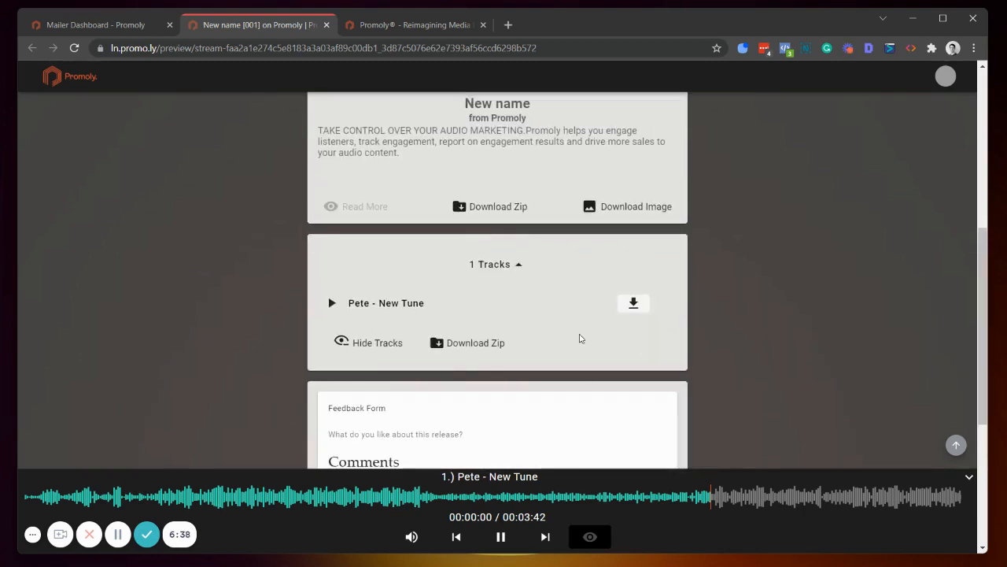
Step: Turn off Require Feedback in the campaign's more options and save the campaign
click(63, 24)
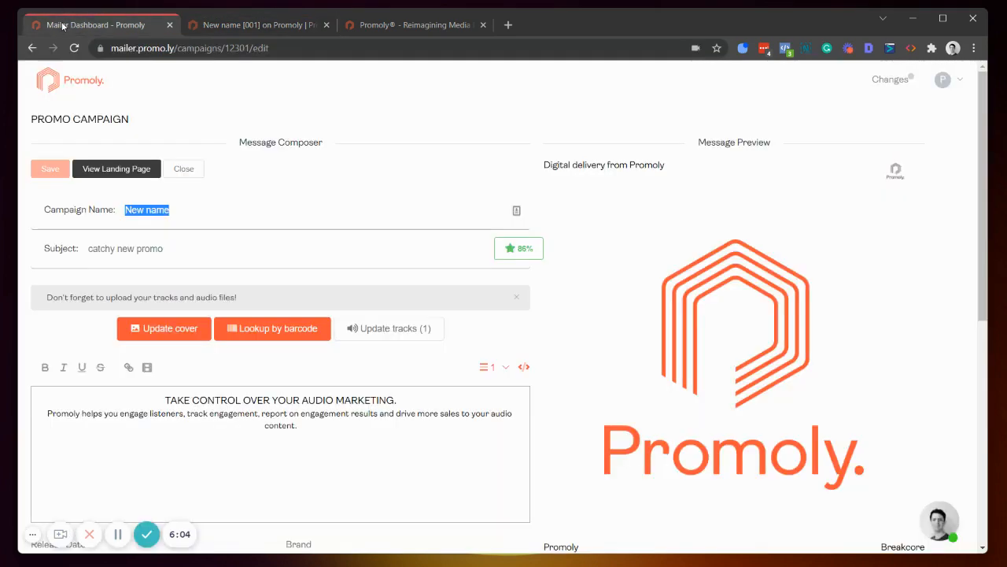
scroll(229, 320, down, 6)
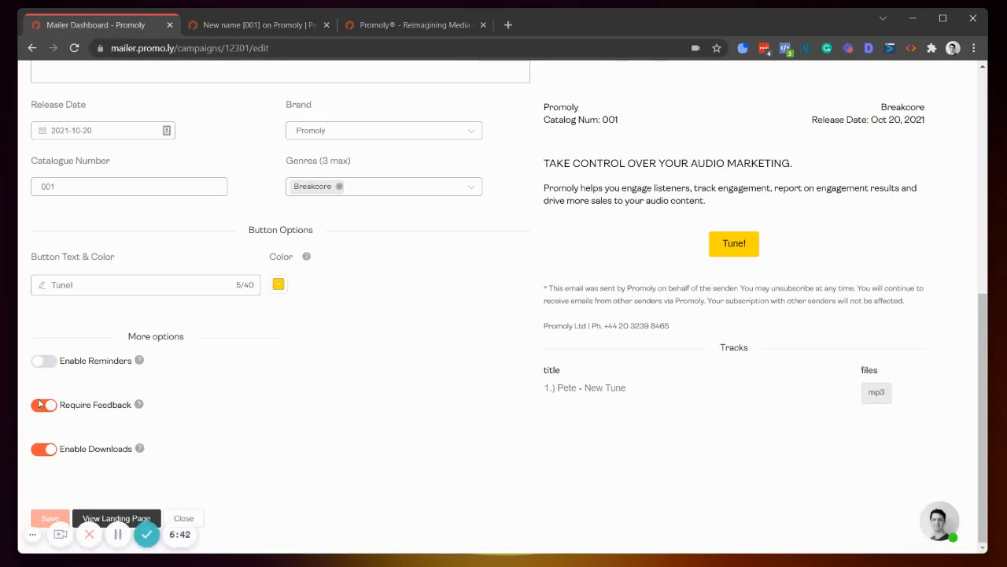
click(41, 404)
click(50, 518)
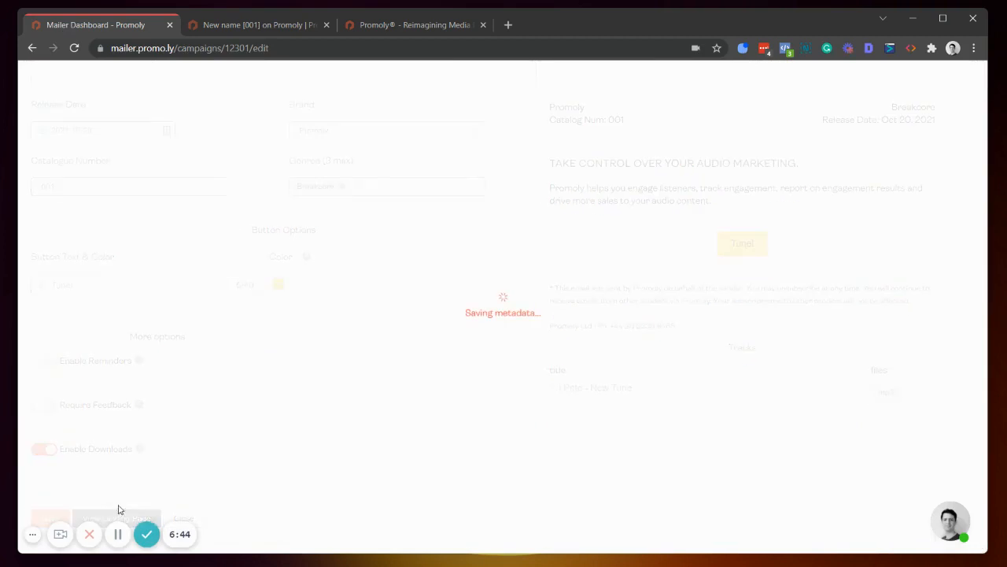
Step: Reload the landing page preview, review it again, and return to the campaign editor
click(252, 30)
click(75, 48)
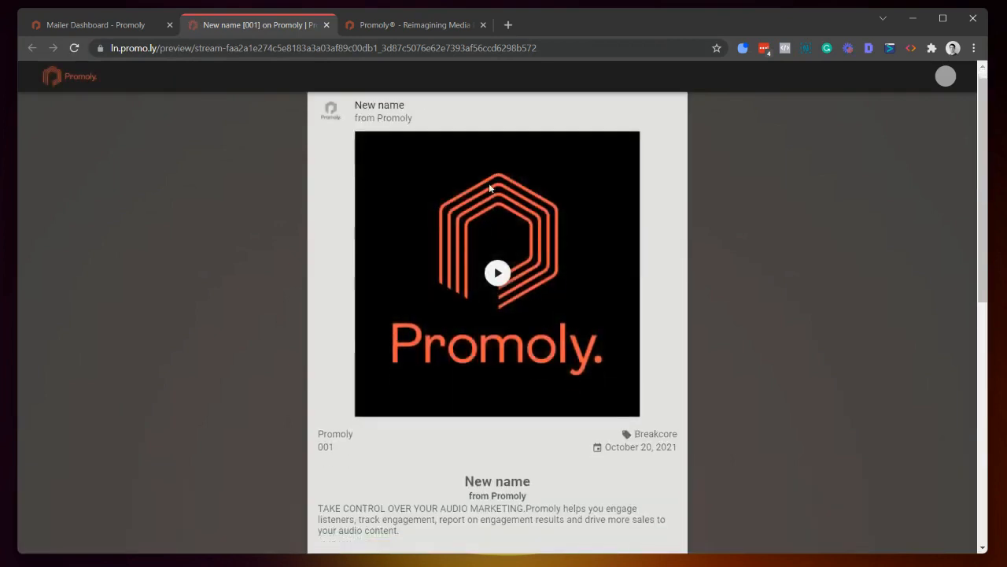
scroll(489, 188, down, 6)
scroll(283, 329, up, 3)
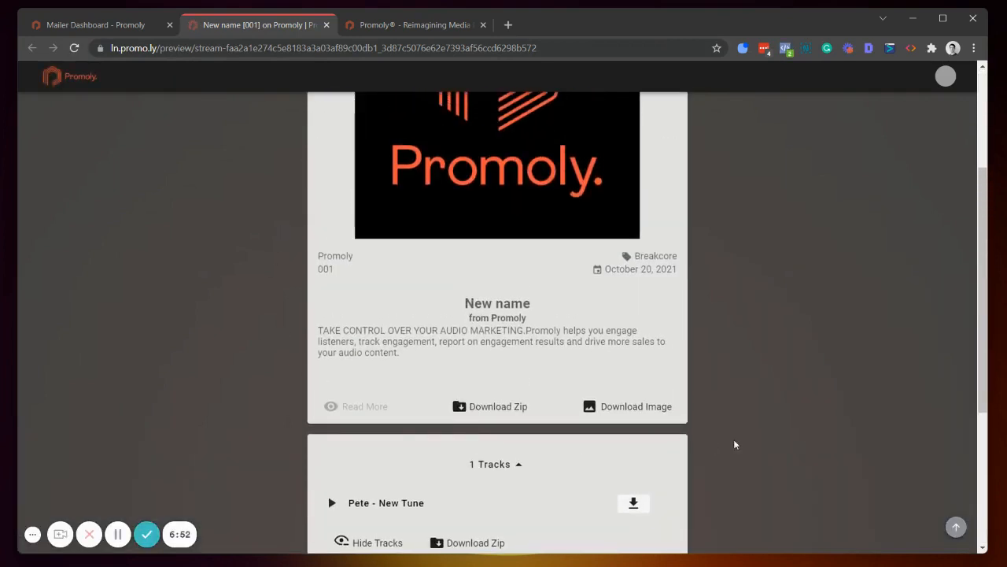
scroll(734, 445, down, 3)
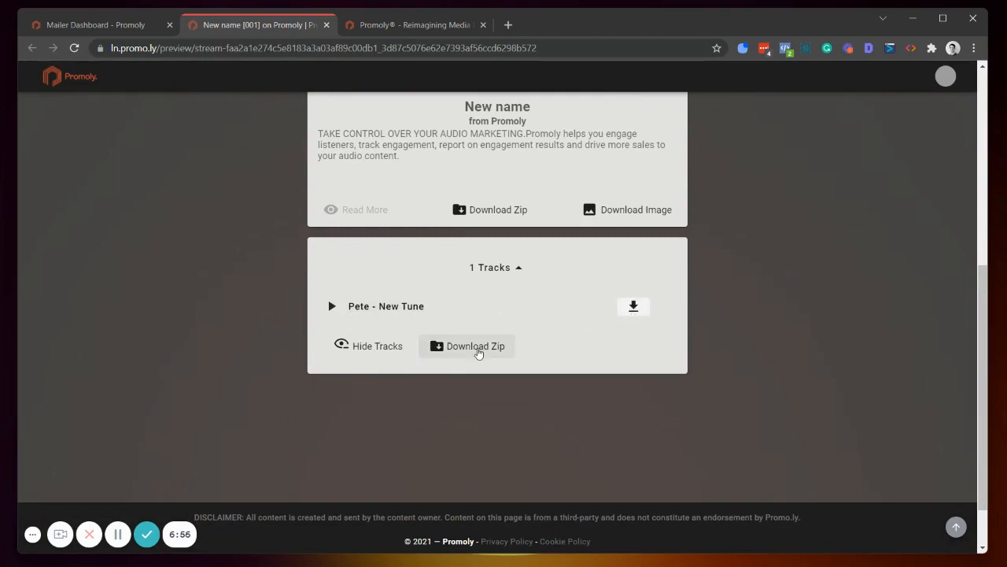
scroll(477, 349, up, 2)
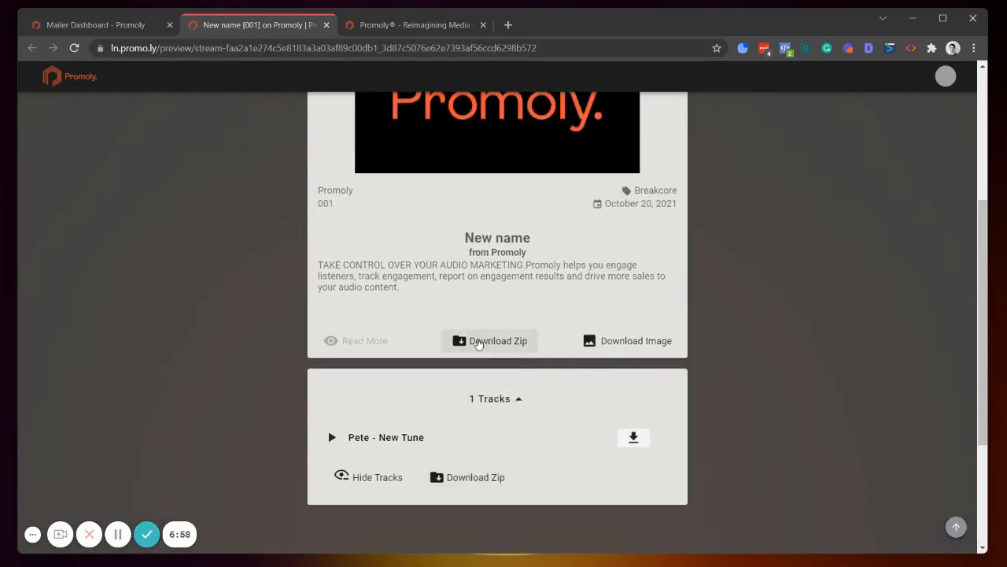
scroll(478, 342, up, 4)
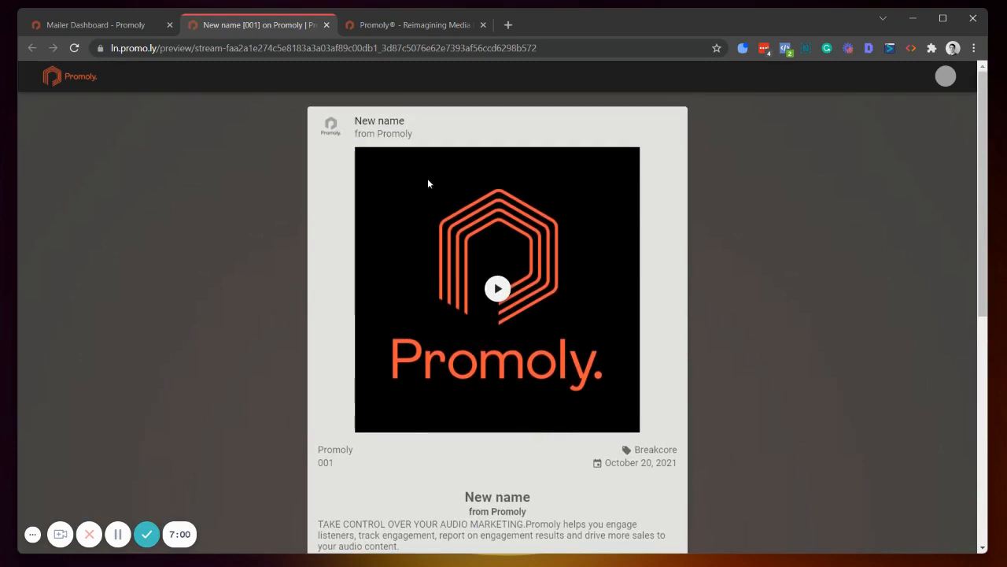
click(79, 24)
scroll(277, 243, up, 6)
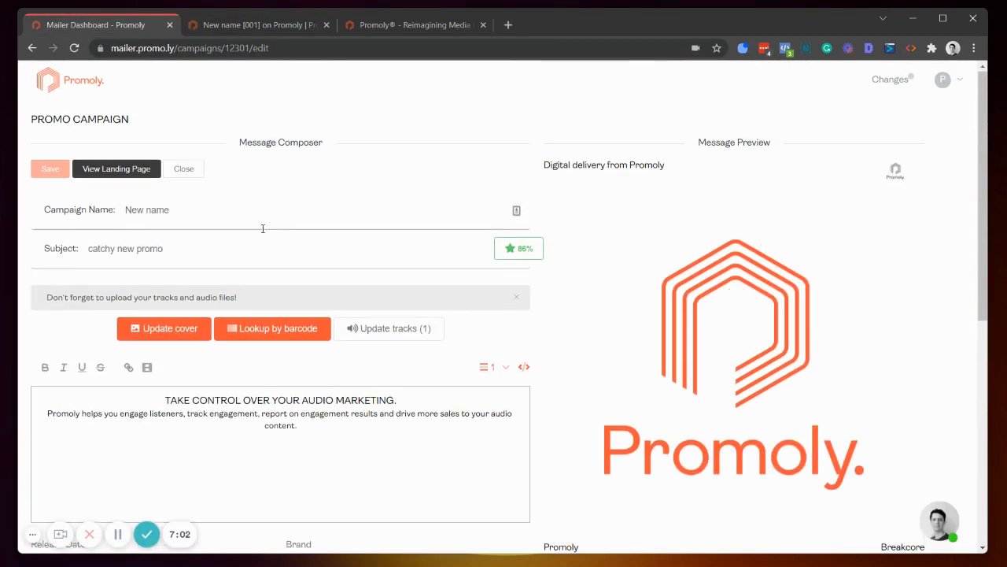
Step: Open the New name campaign for sending from the dashboard and add the recipient's e-mail address
click(89, 85)
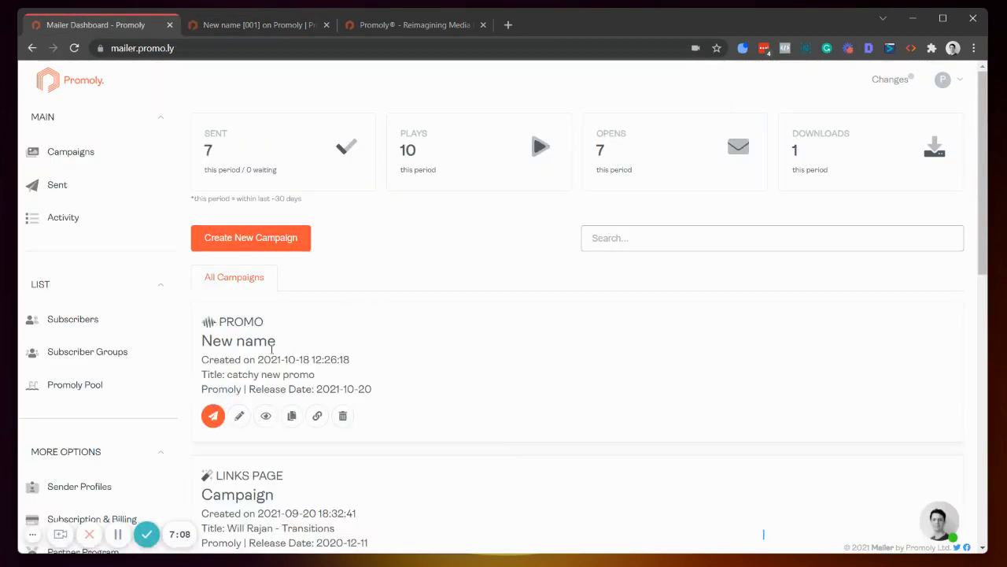
click(213, 416)
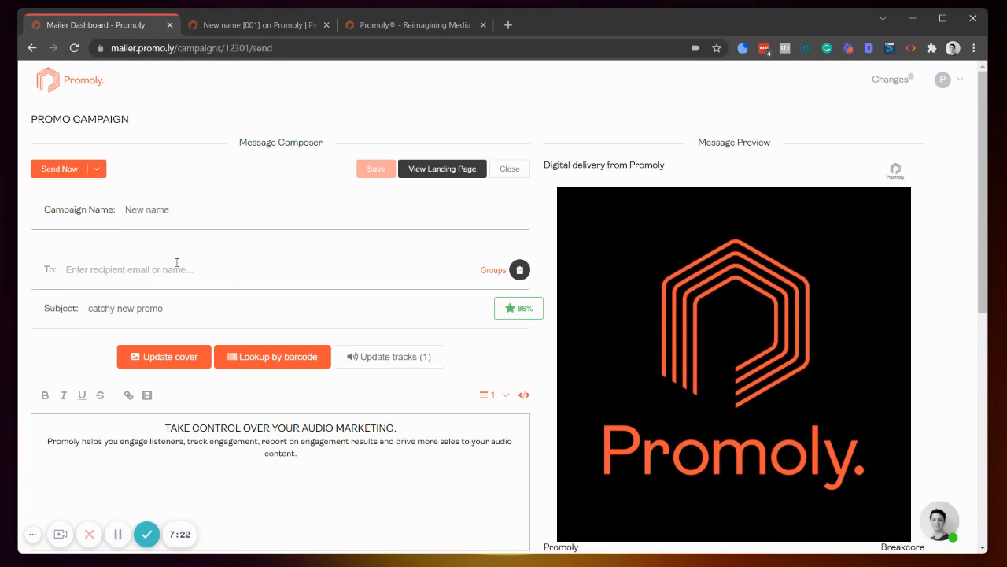
click(176, 266)
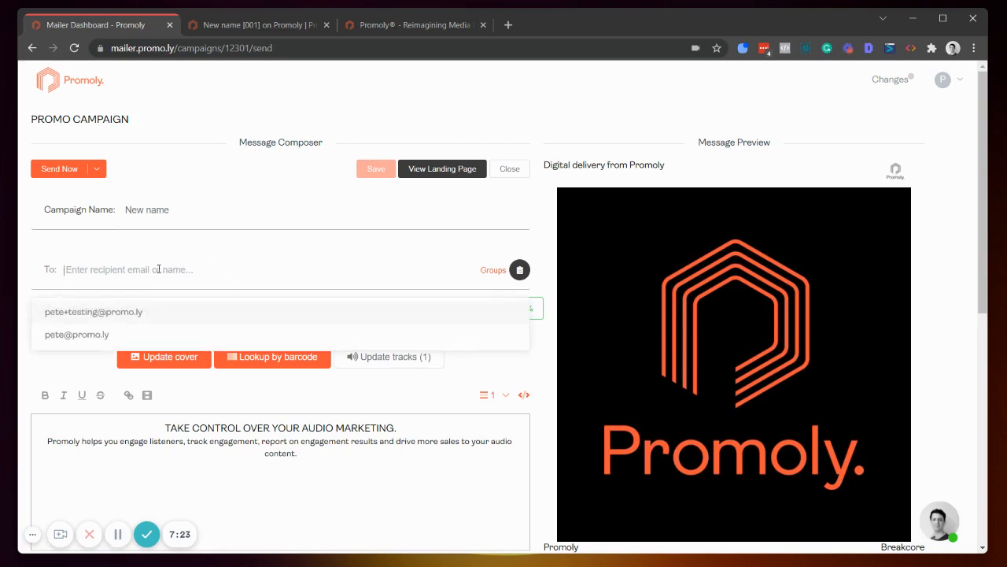
click(82, 334)
click(29, 266)
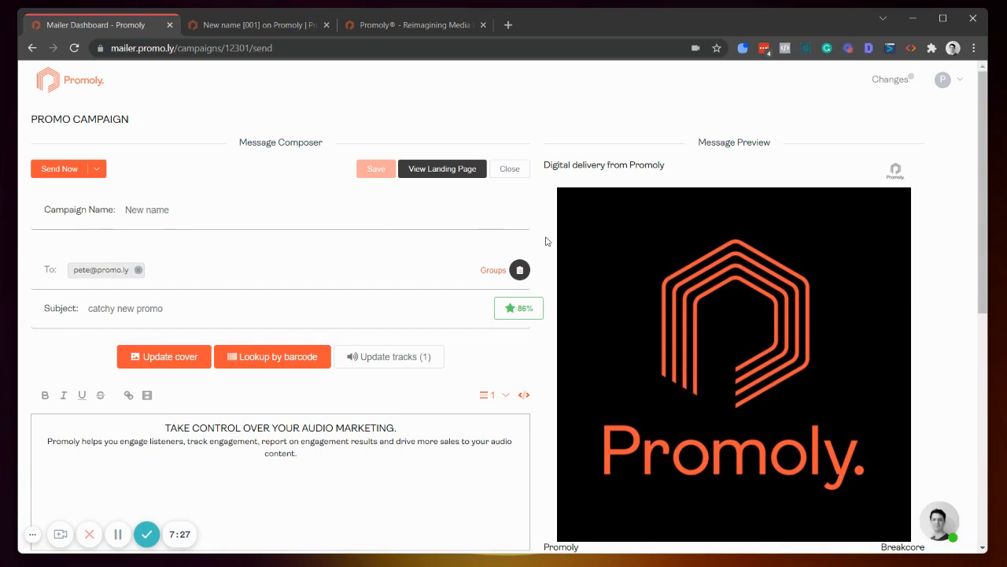
Step: Send the campaign immediately, submitting the final confirmation, and open the Sent mail queue
scroll(547, 243, down, 6)
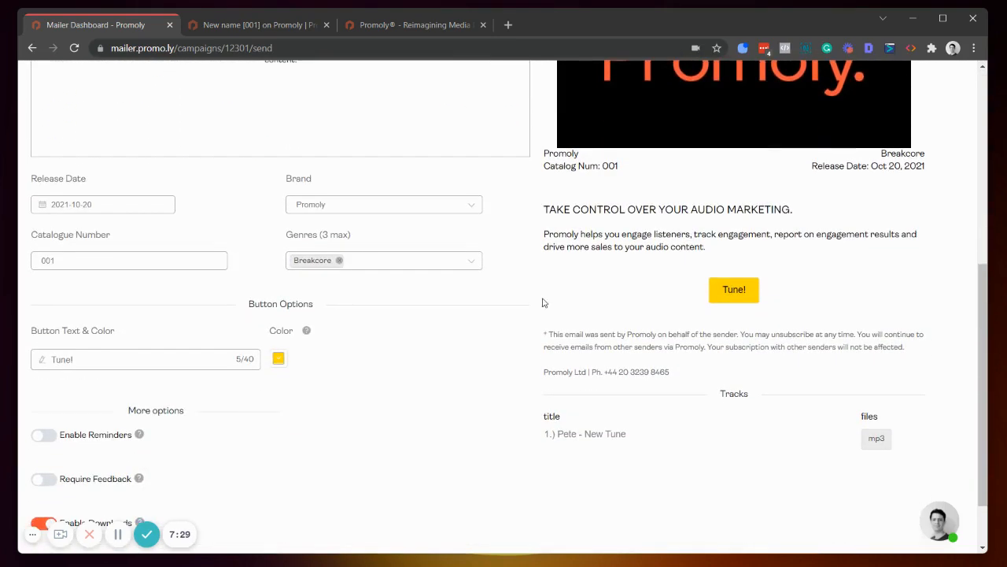
scroll(531, 409, up, 6)
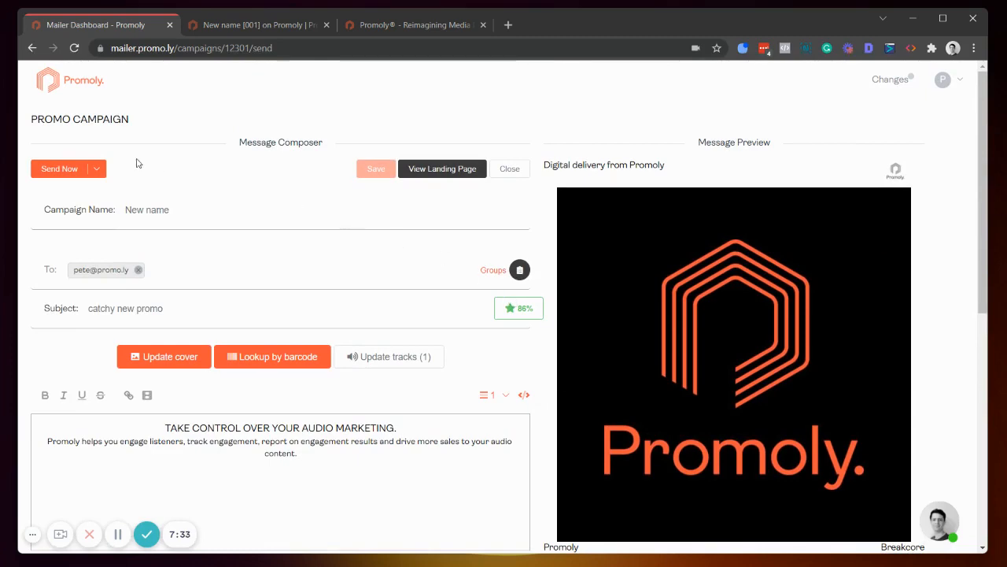
click(63, 173)
scroll(418, 247, down, 1)
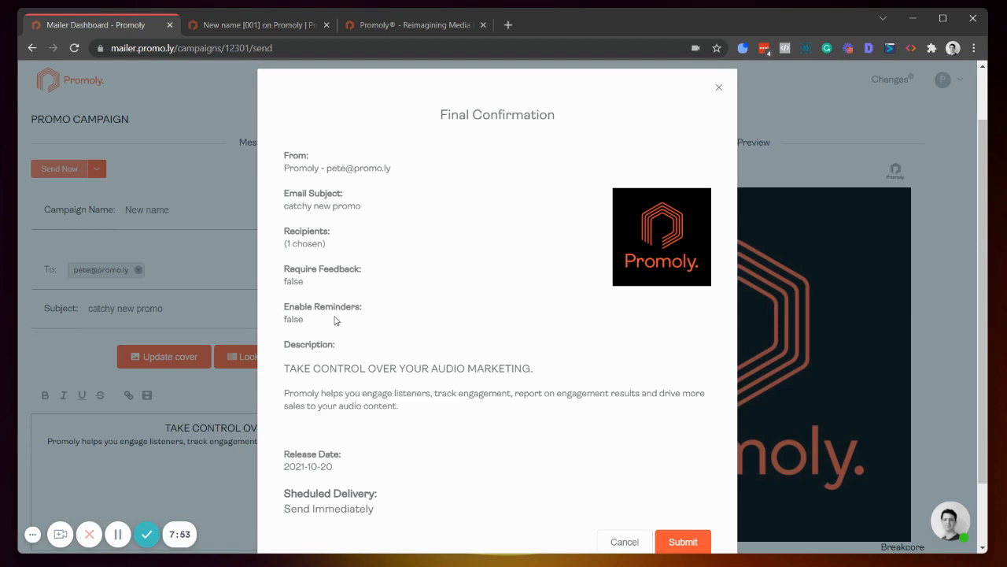
scroll(334, 319, down, 1)
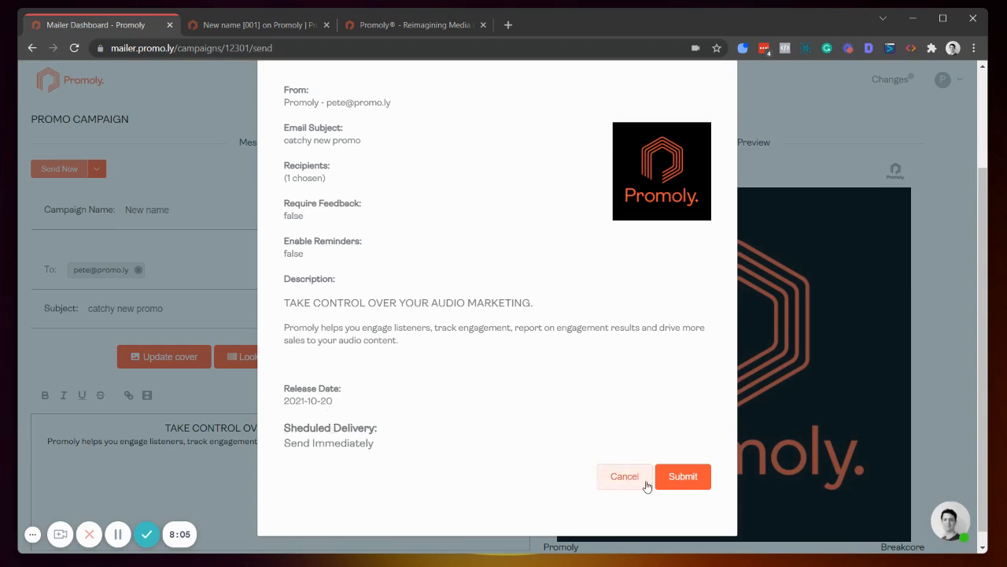
click(692, 490)
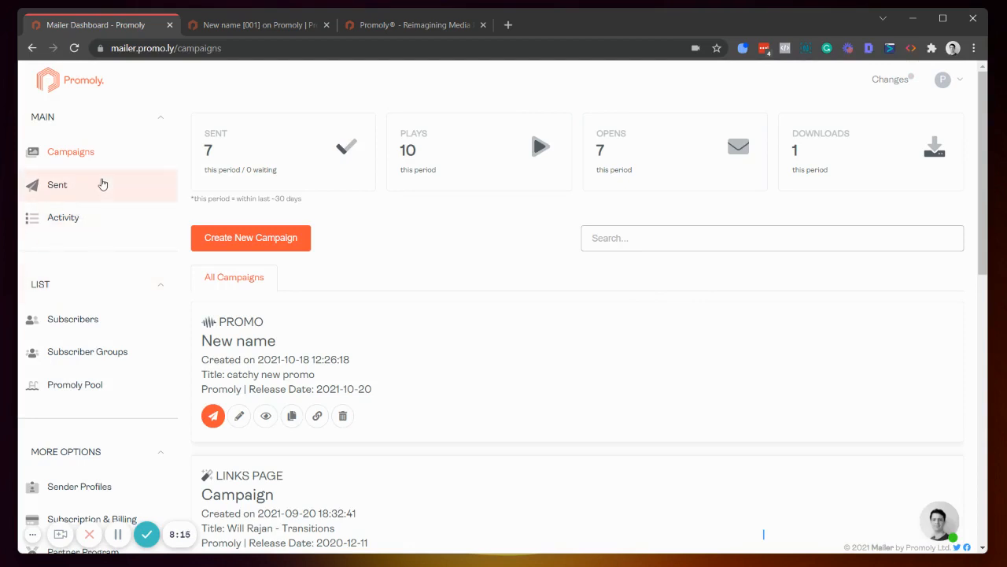
click(102, 184)
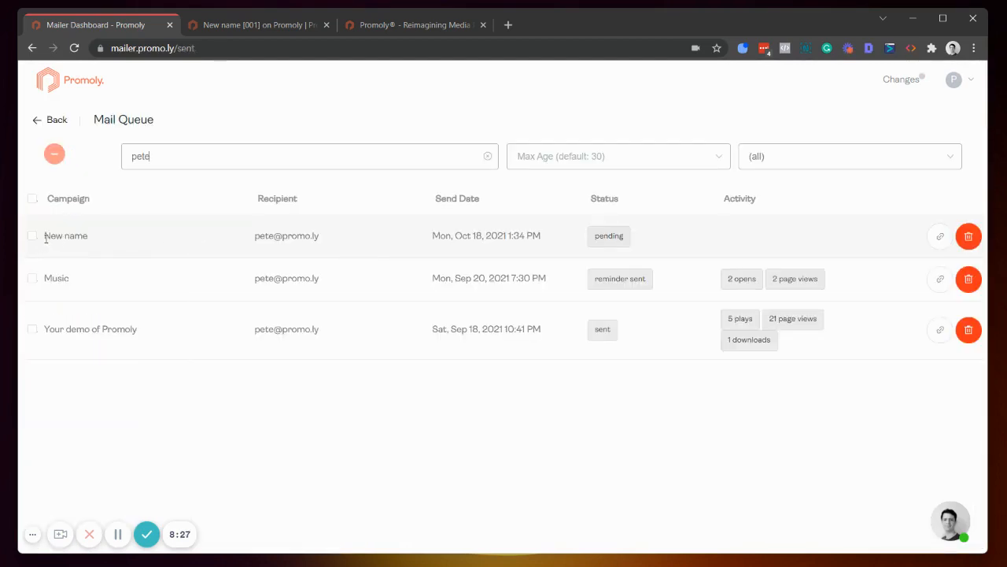